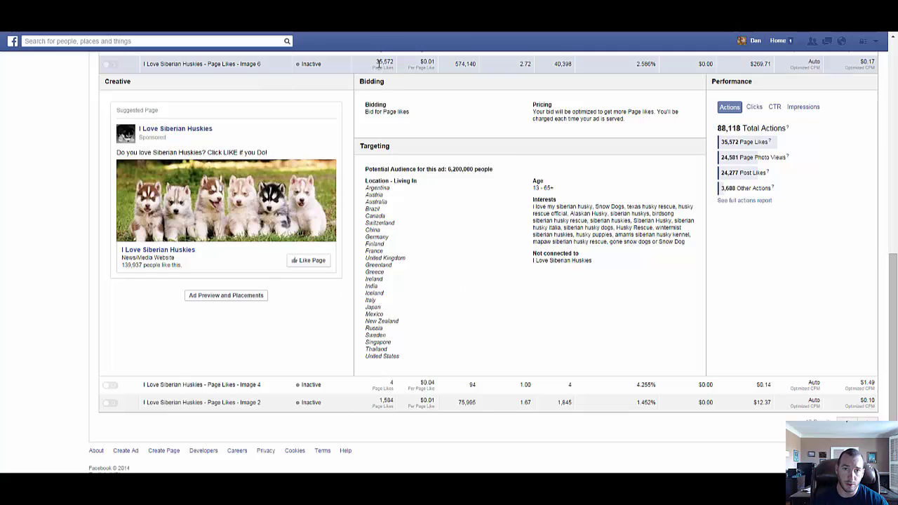
Expand the inactive Image 6 ad's details and examine its page likes and frequency.
left_click_drag(377, 61, 397, 64)
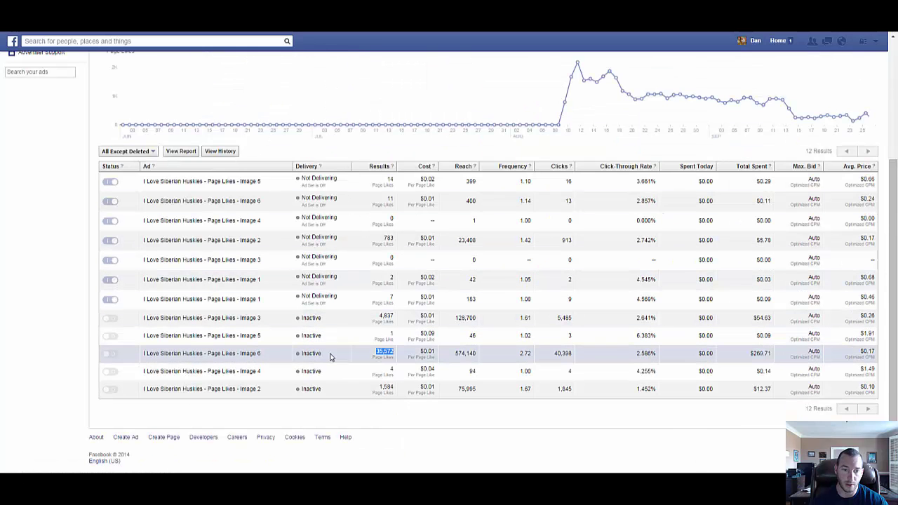
left_click(236, 356)
scroll(327, 375, "down", 4)
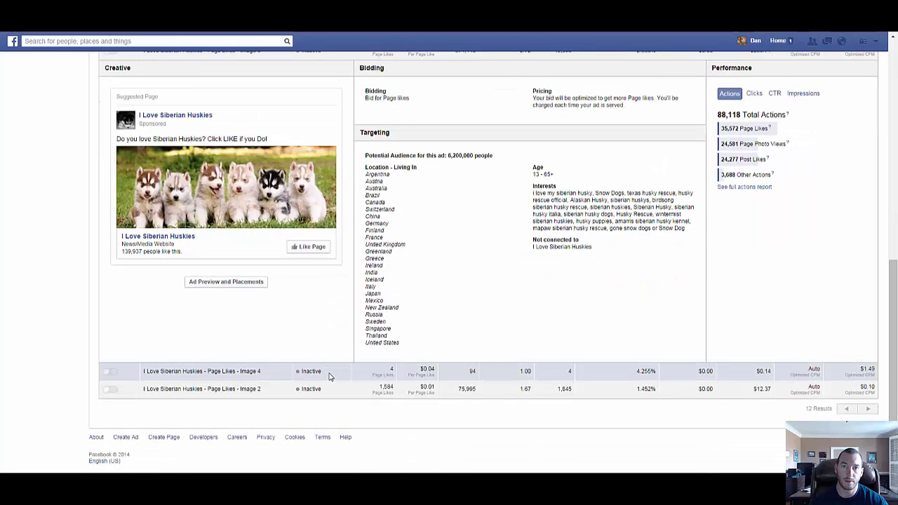
scroll(337, 372, "up", 3)
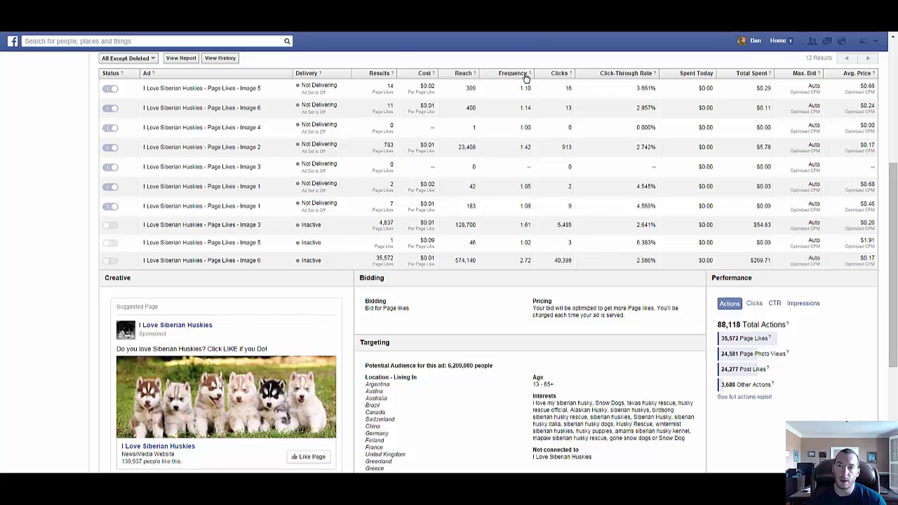
mouse_move(529, 74)
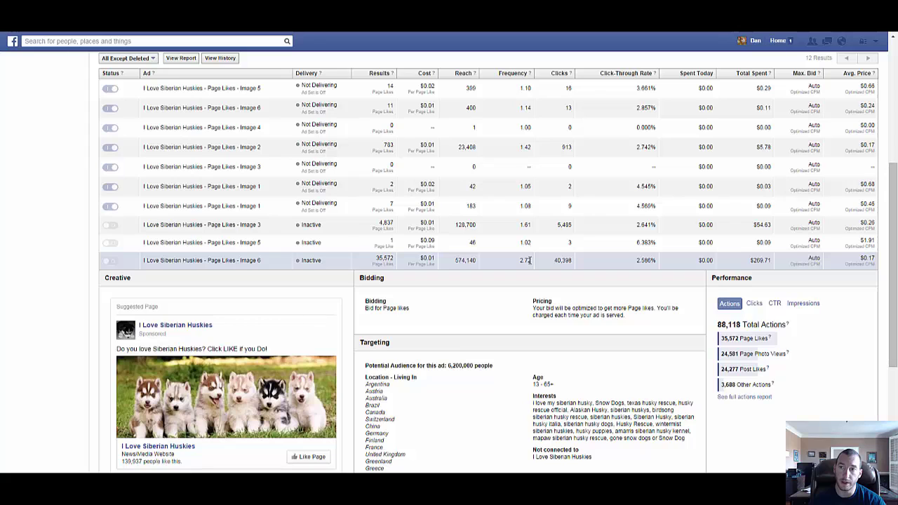
Compare the Image 6 ad's potential audience size with its frequency in the ad list.
scroll(442, 364, "down", 1)
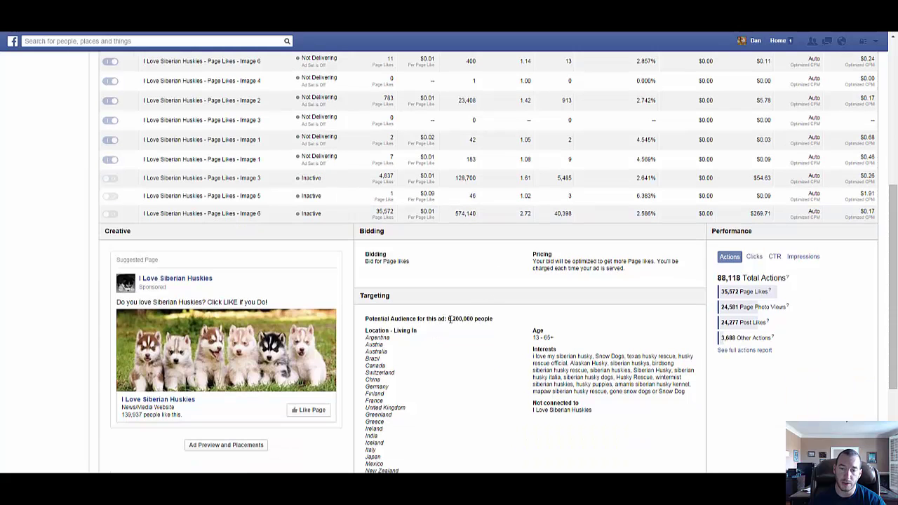
left_click_drag(449, 319, 487, 319)
left_click(488, 320)
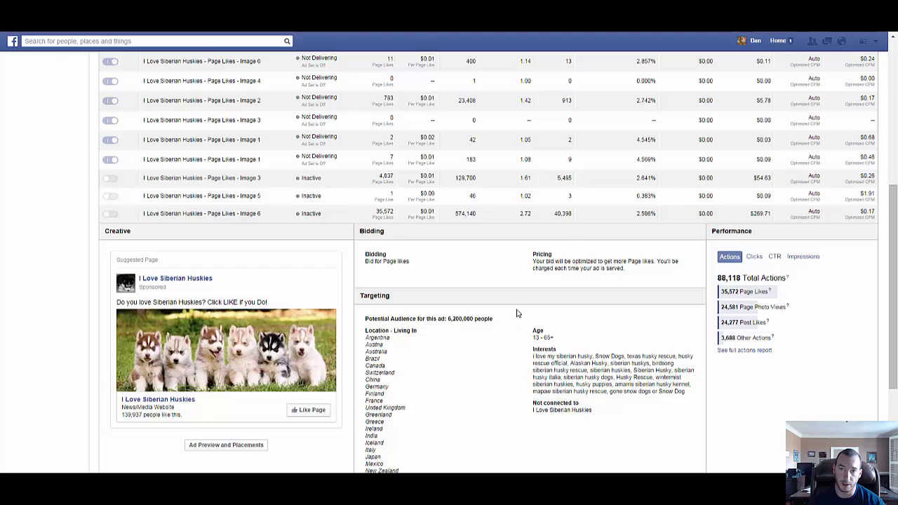
scroll(518, 313, "up", 1)
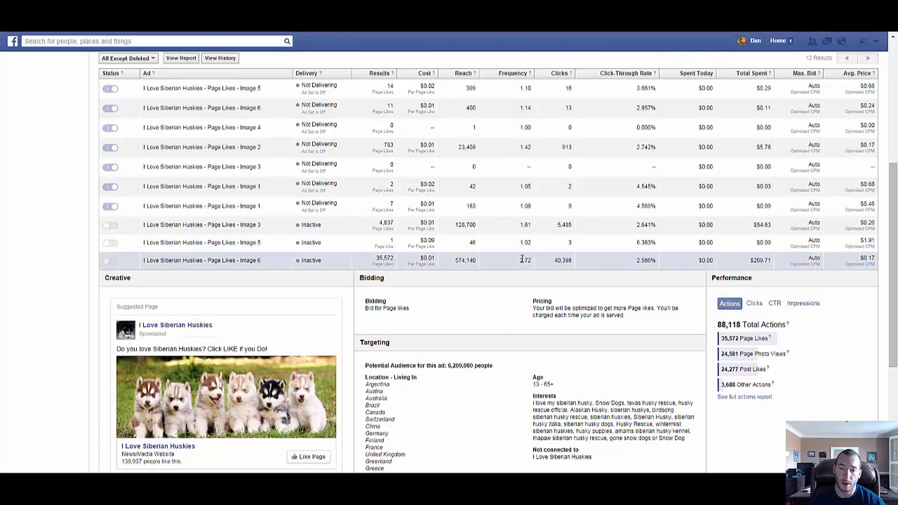
scroll(523, 322, "down", 1)
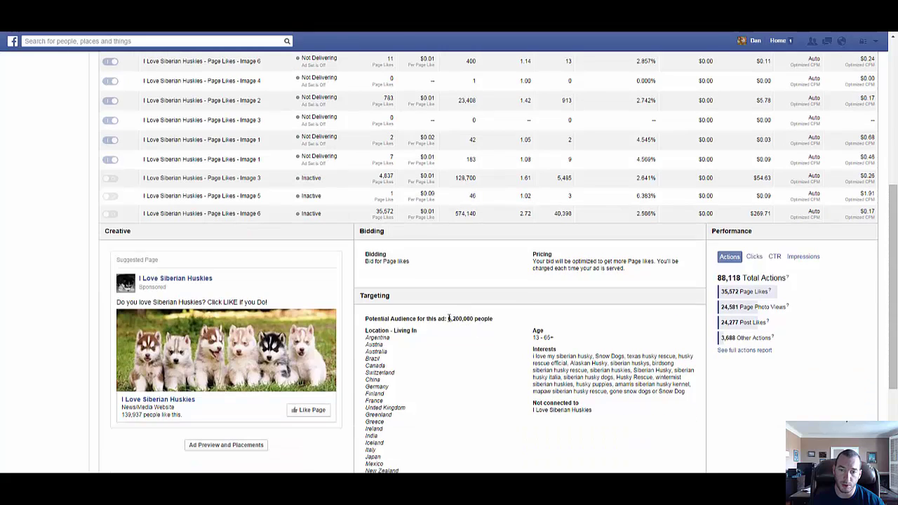
left_click_drag(448, 319, 495, 320)
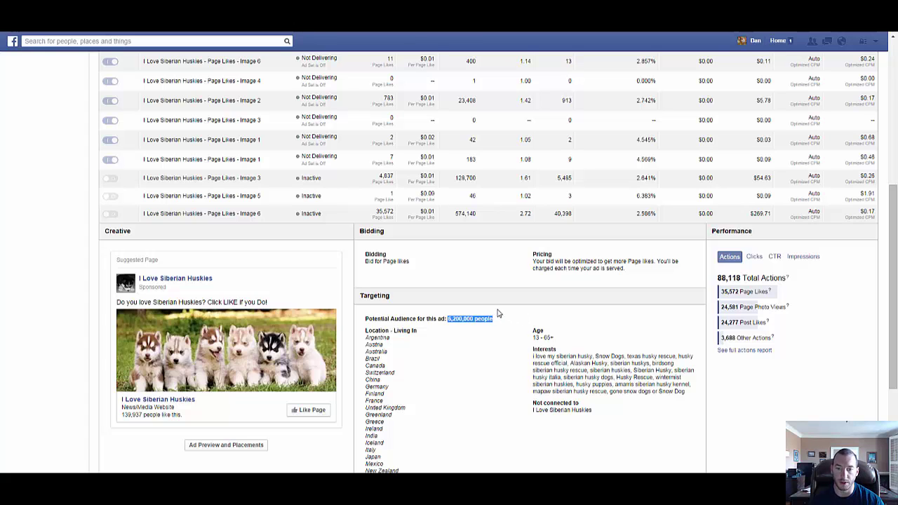
left_click(466, 318)
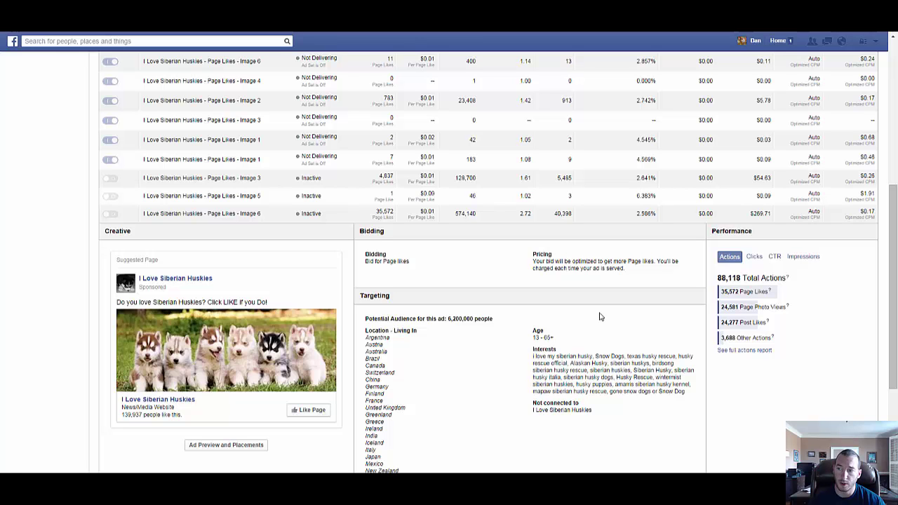
left_click_drag(895, 242, 895, 223)
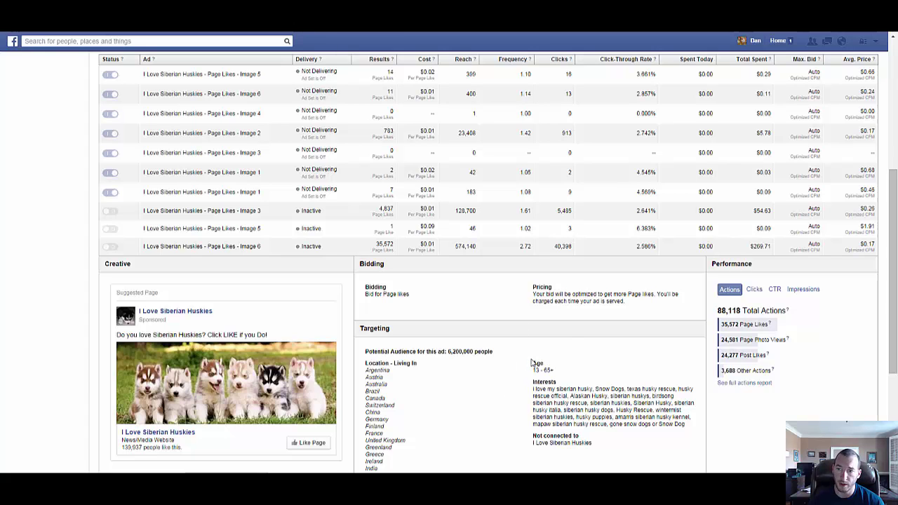
Examine the countries targeted by the inactive Image 6 ad, including India, along with its interests.
scroll(538, 363, "down", 5)
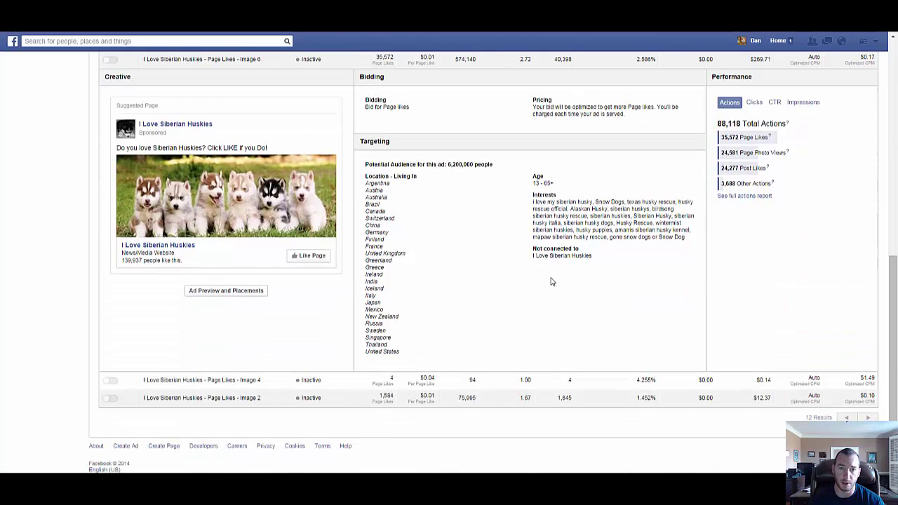
left_click_drag(364, 176, 413, 342)
left_click(412, 341)
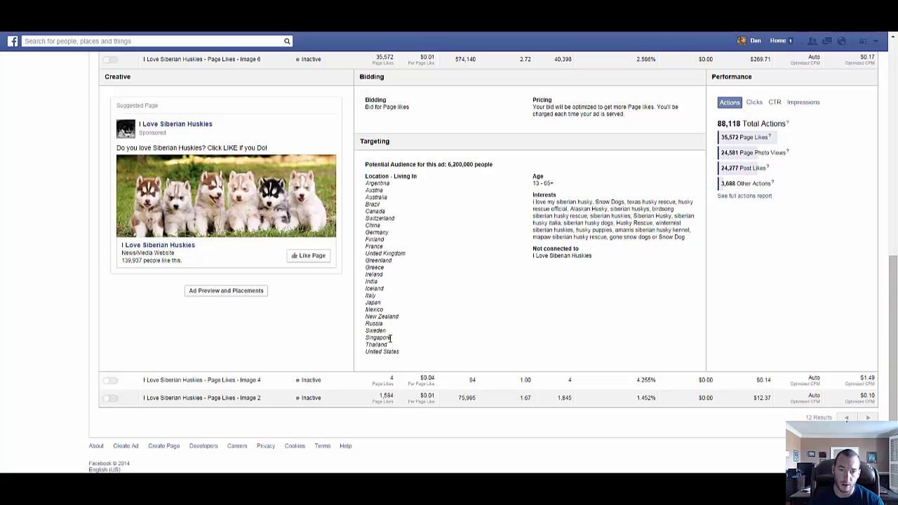
left_click_drag(379, 283, 367, 281)
left_click(392, 282)
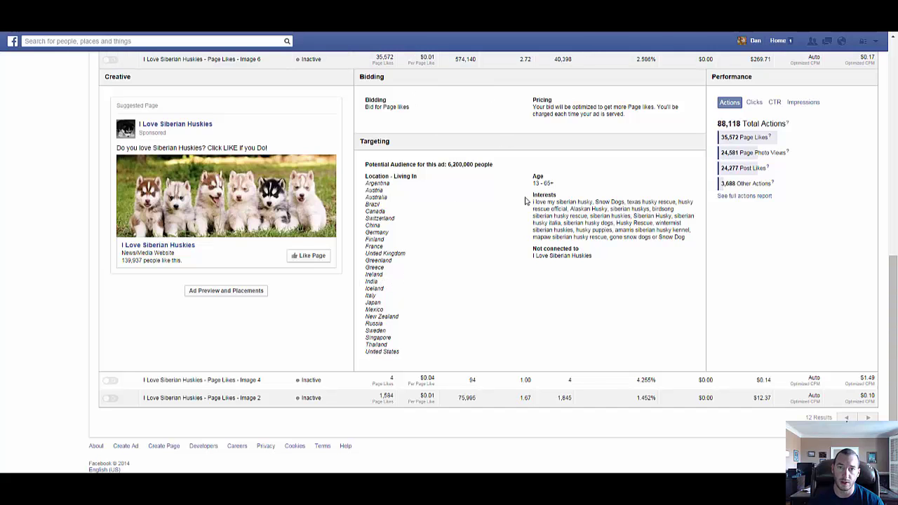
left_click_drag(891, 275, 894, 269)
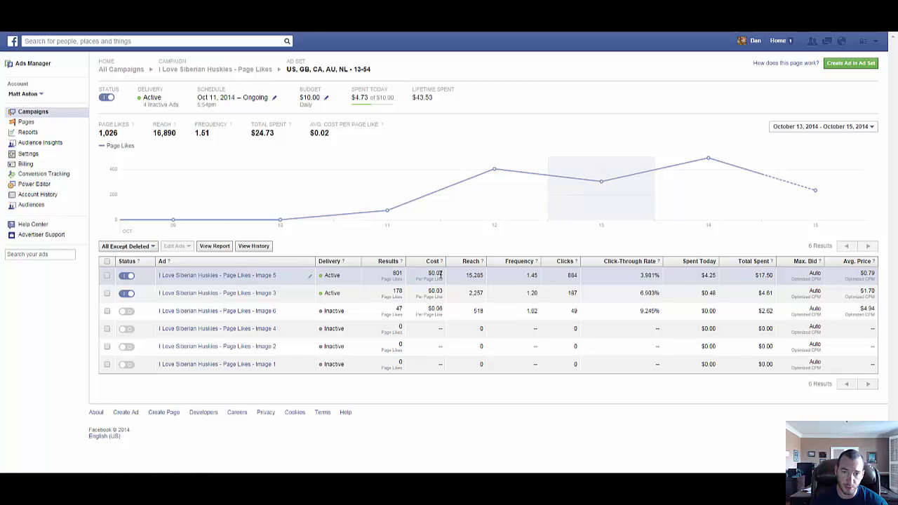
Check the active Image 5 ad's cost per page like in the US, GB, CA, AU, NL - 13-54 ad set and expand its details.
left_click_drag(427, 273, 440, 273)
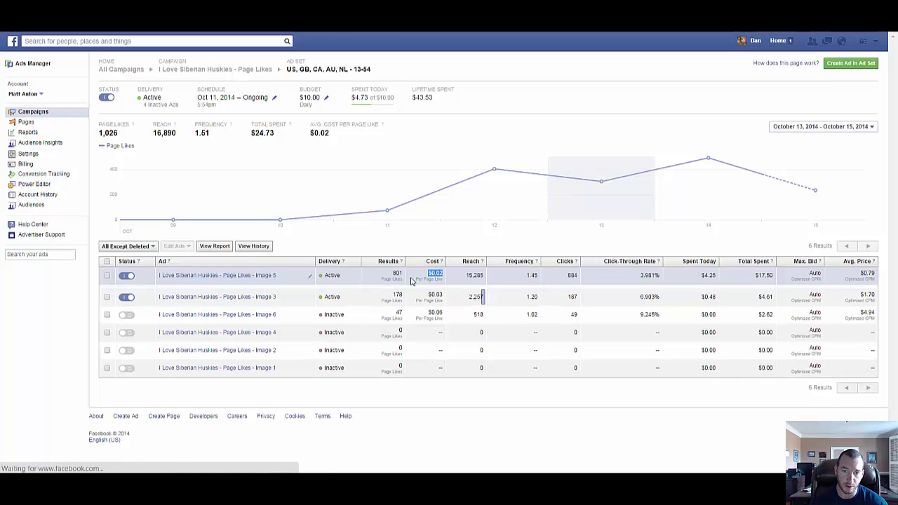
scroll(372, 316, "down", 3)
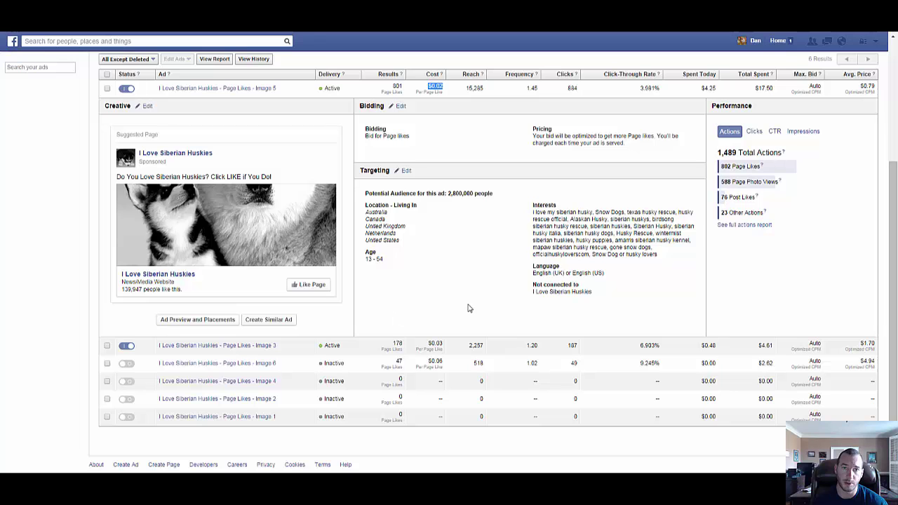
left_click_drag(895, 182, 896, 193)
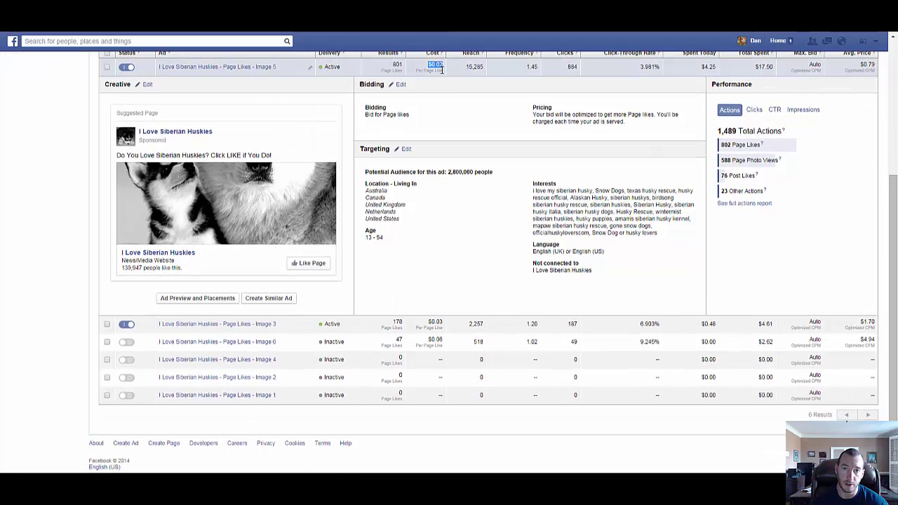
left_click_drag(896, 190, 896, 183)
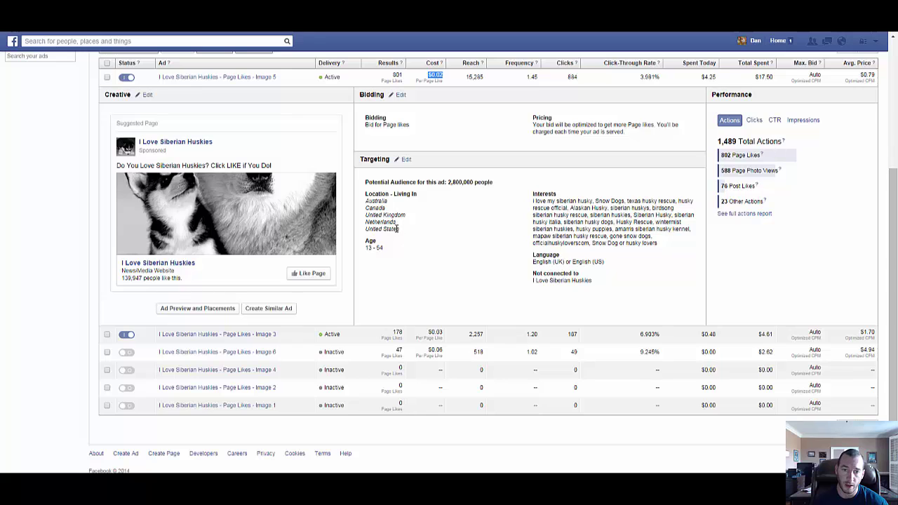
Examine the targeted countries and the interests list of the active Image 5 ad.
left_click_drag(400, 233, 367, 209)
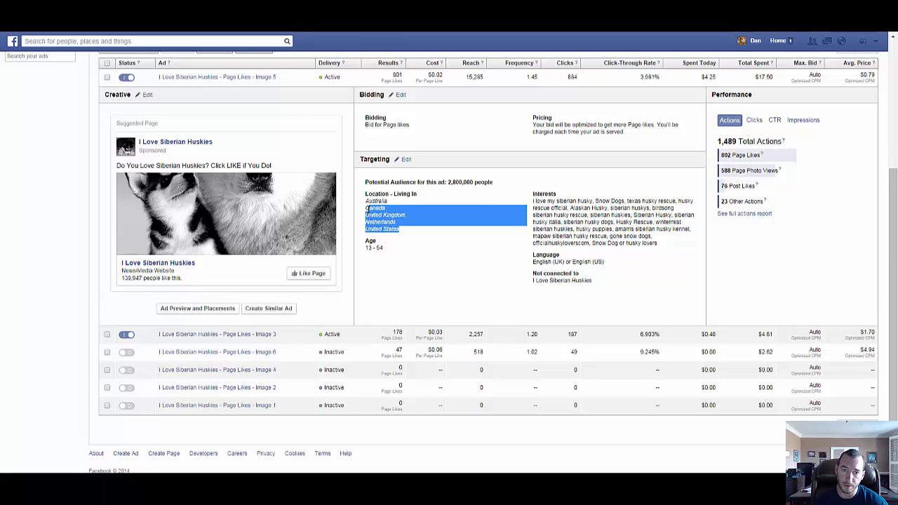
left_click(382, 229)
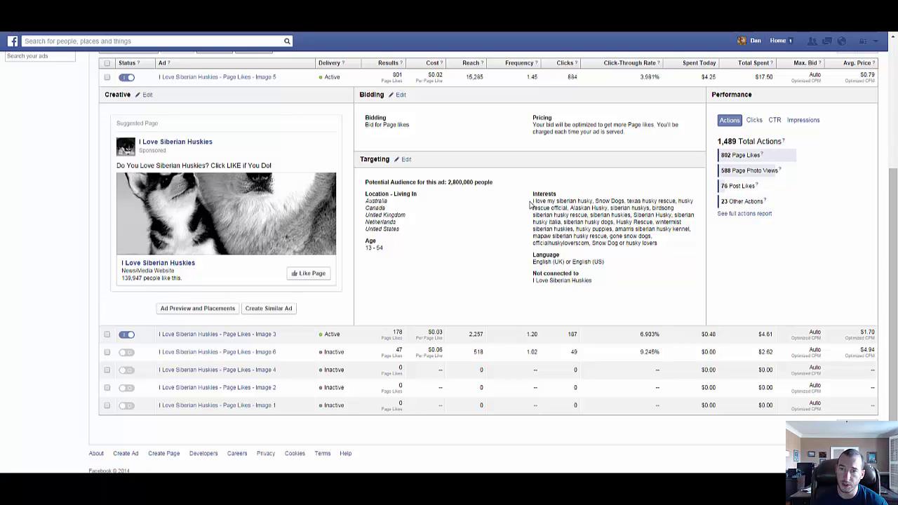
left_click_drag(532, 202, 660, 243)
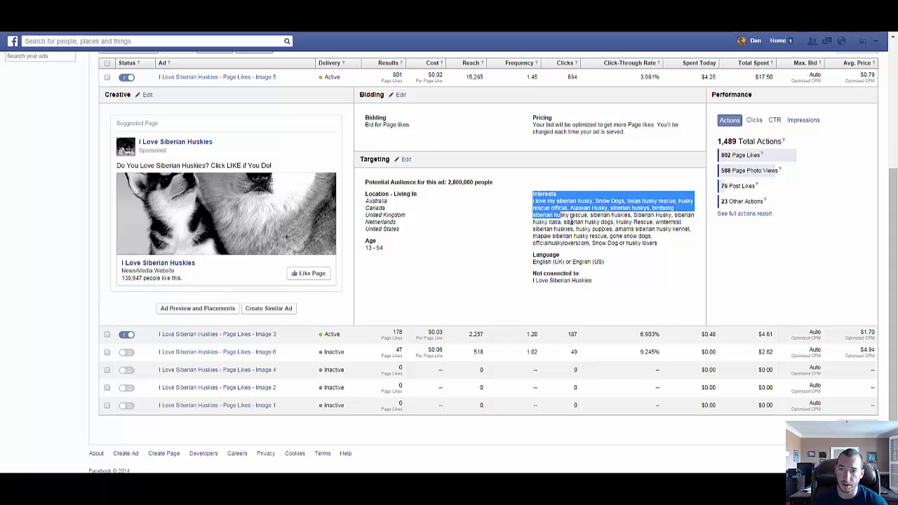
left_click(574, 221)
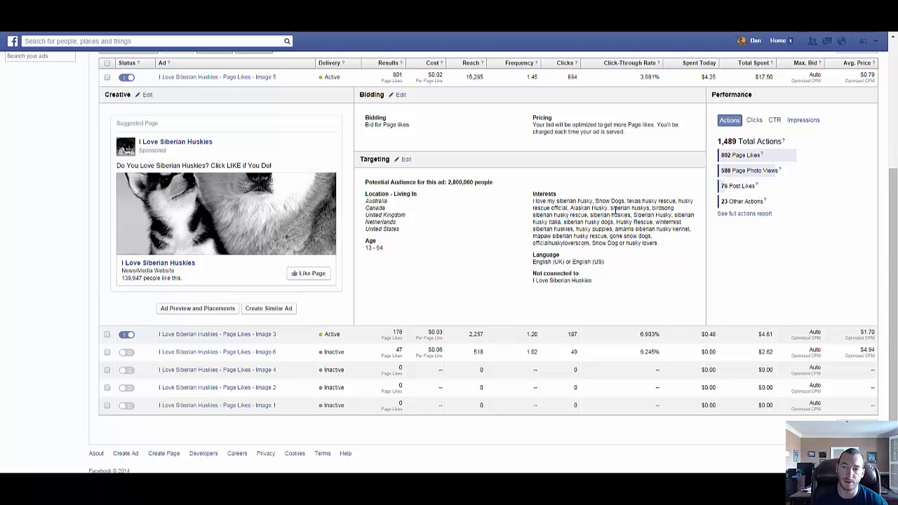
Examine the Image 5 ad's language targeting and its exclusion of people already connected to the page.
left_click_drag(534, 263, 608, 262)
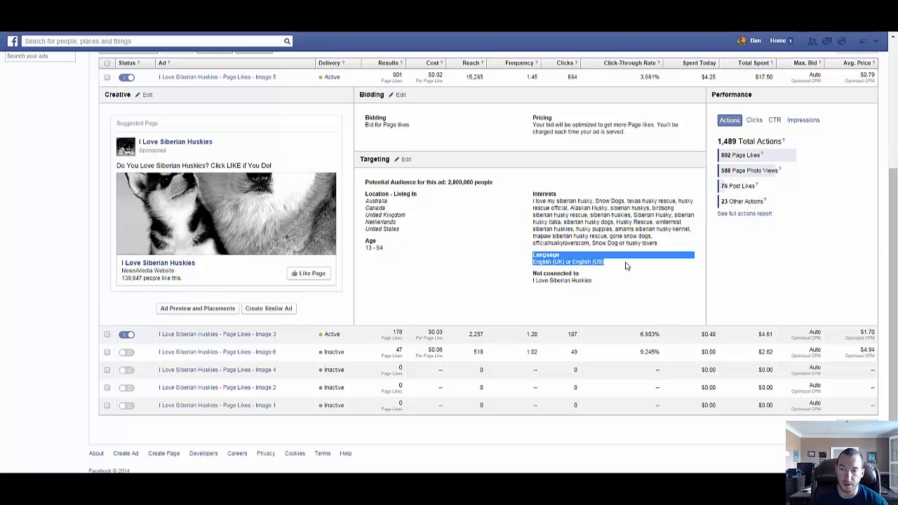
left_click(627, 266)
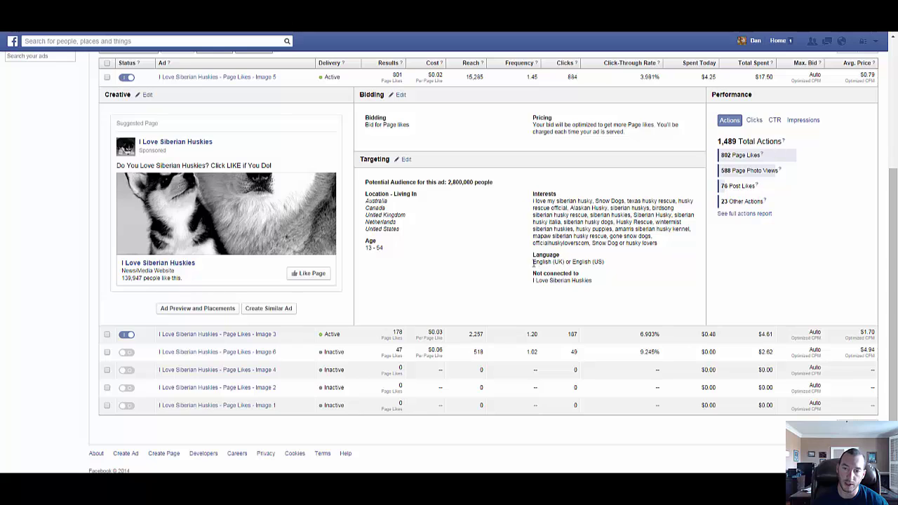
left_click_drag(533, 263, 608, 262)
left_click(624, 266)
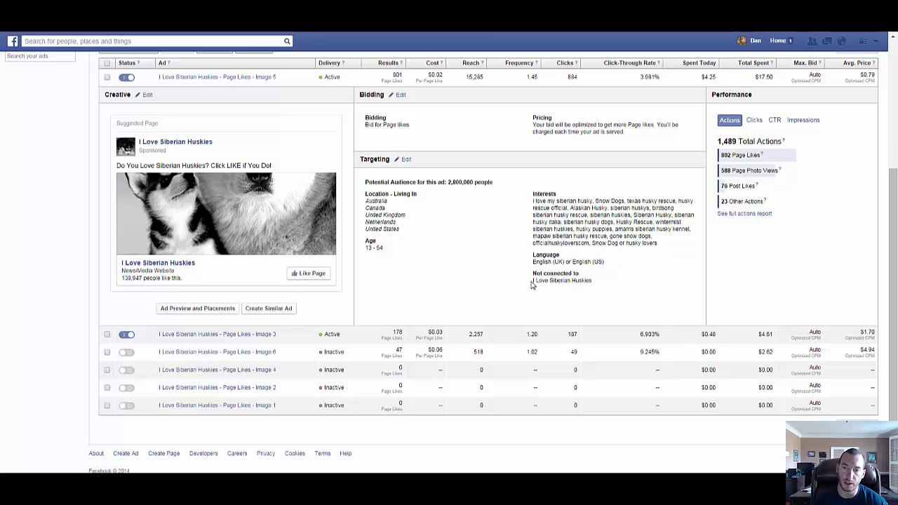
left_click_drag(532, 284, 595, 280)
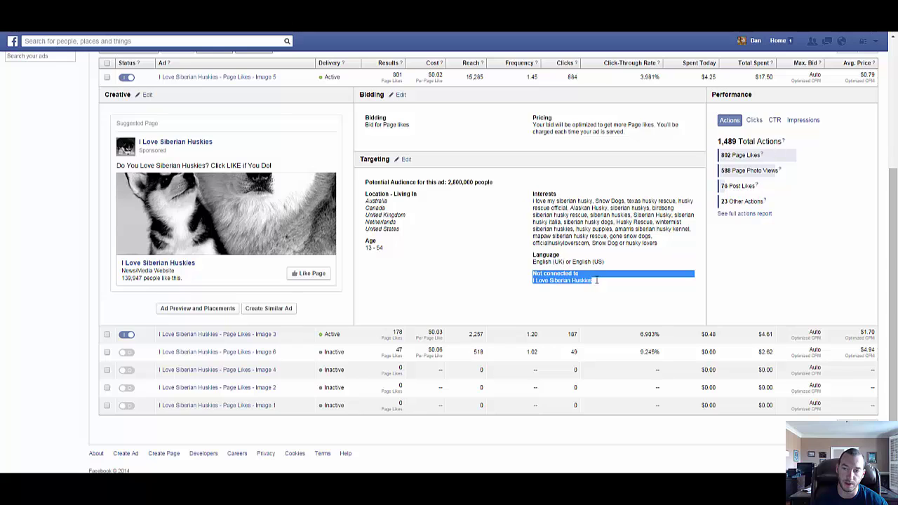
left_click(525, 282)
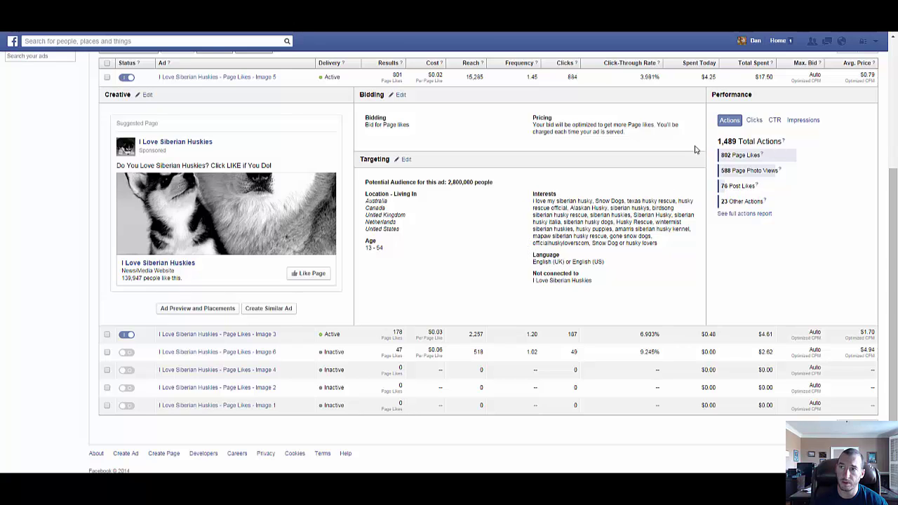
Open Audience Insights and start a new audience from people connected to your Page.
scroll(502, 187, "up", 3)
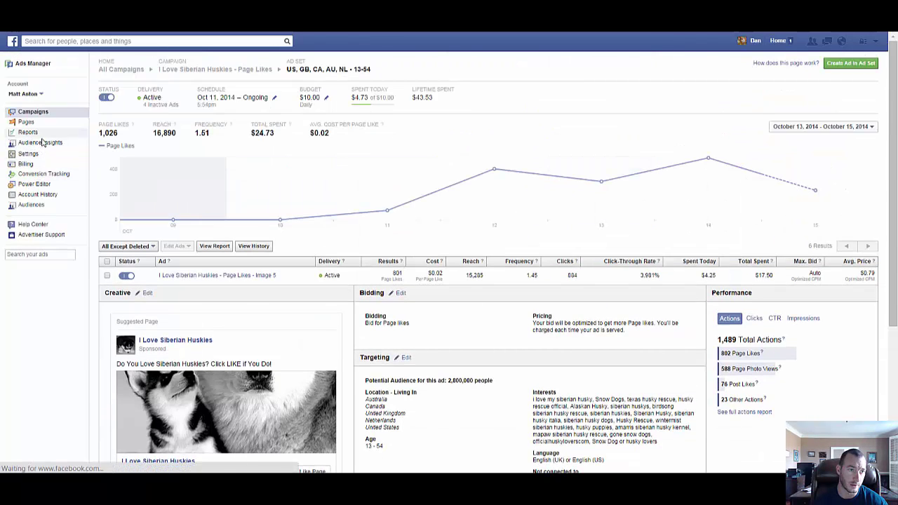
left_click(28, 133)
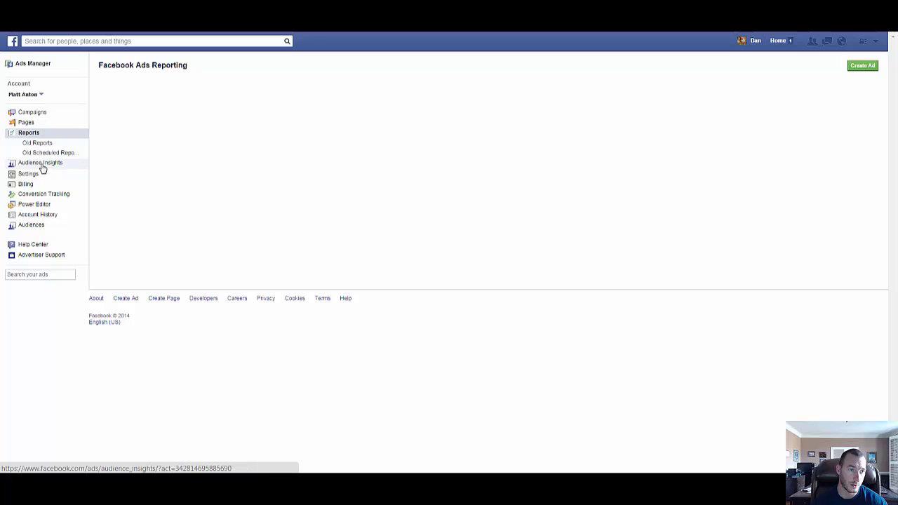
left_click(44, 167)
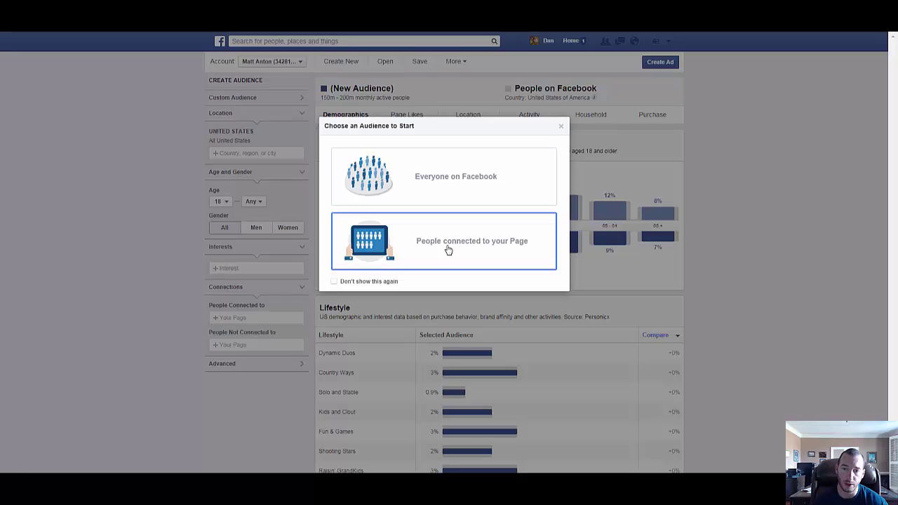
left_click(474, 243)
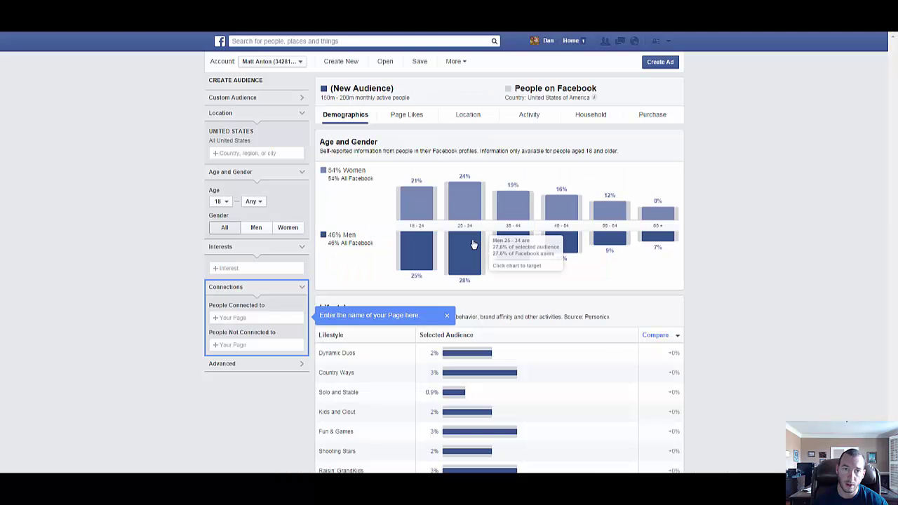
Limit the audience to people connected to the I Love Siberian Huskies page.
left_click(245, 324)
type("I love")
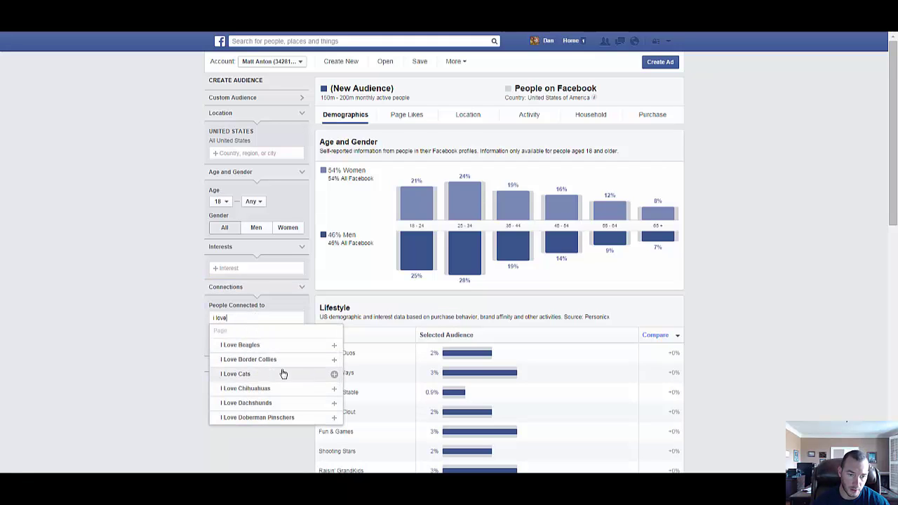
scroll(301, 376, "down", 2)
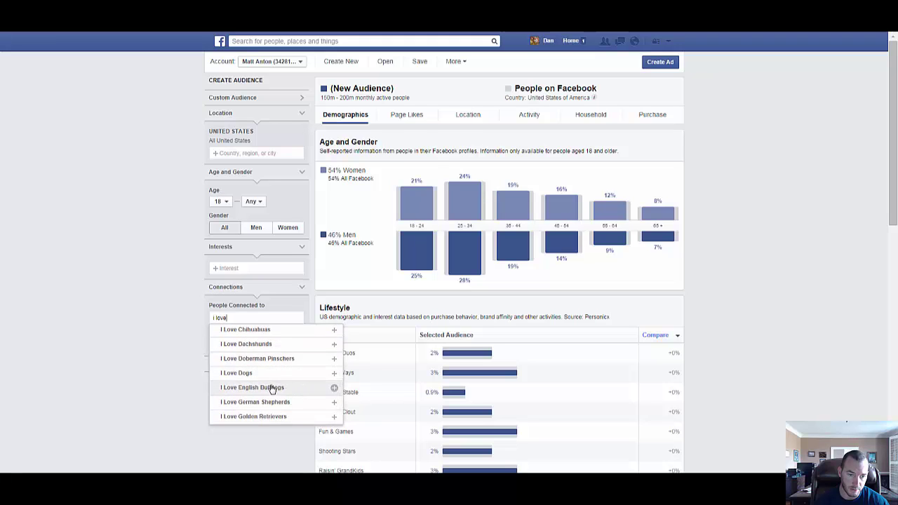
scroll(271, 401, "up", 2)
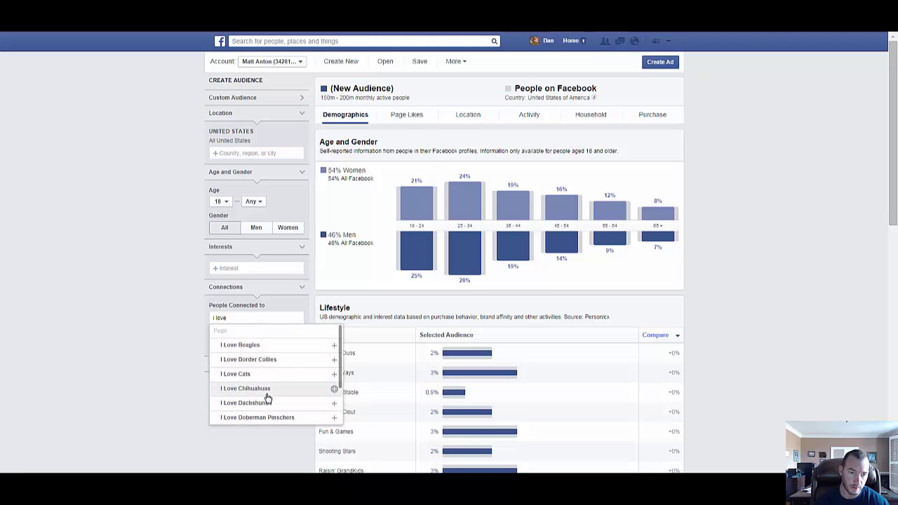
type("sib")
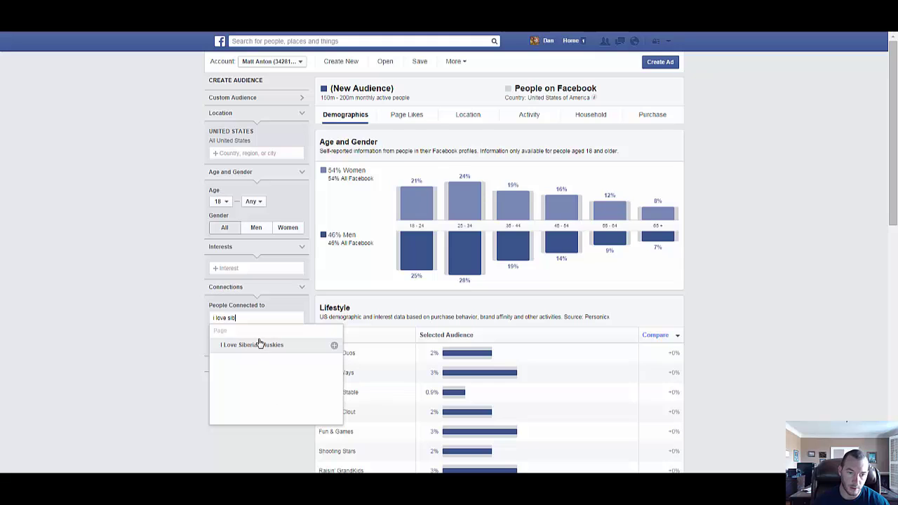
left_click(259, 345)
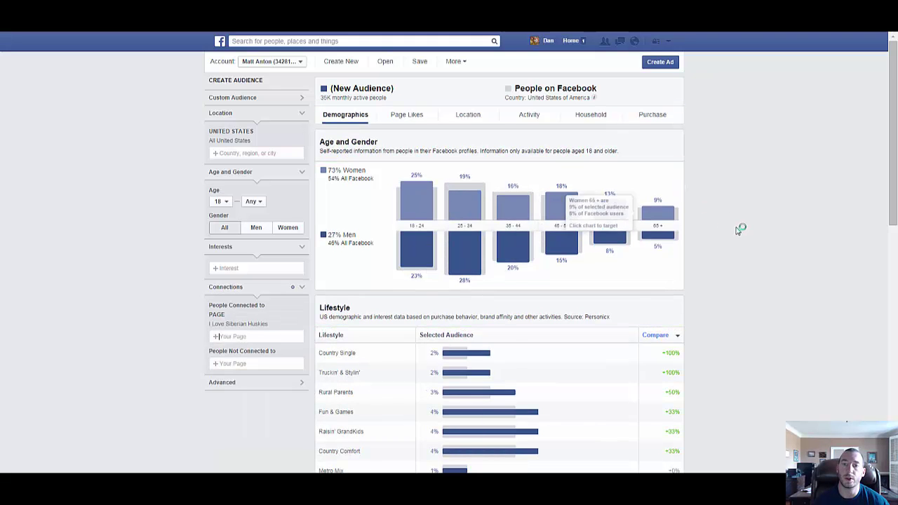
Examine the page audience's age and gender split, lifestyle, relationship status, education level and job title data.
scroll(739, 230, "down", 1)
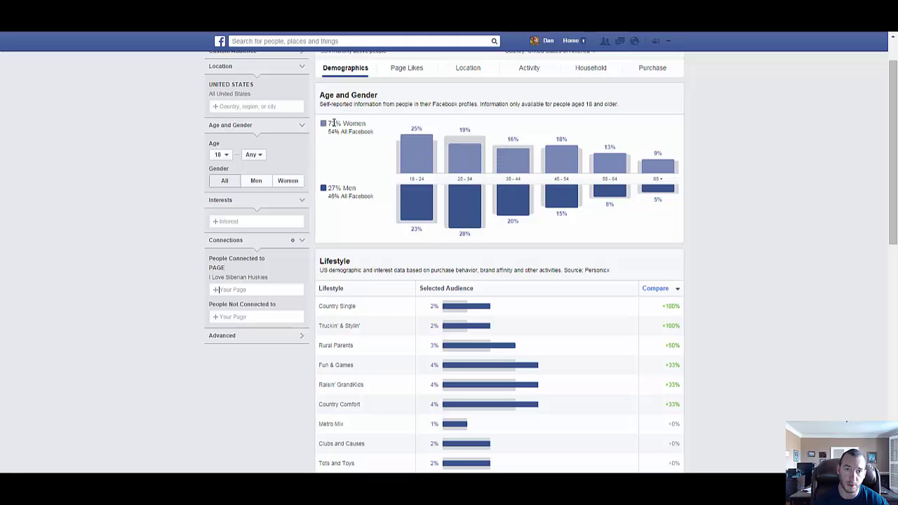
left_click_drag(332, 122, 365, 125)
left_click(374, 129)
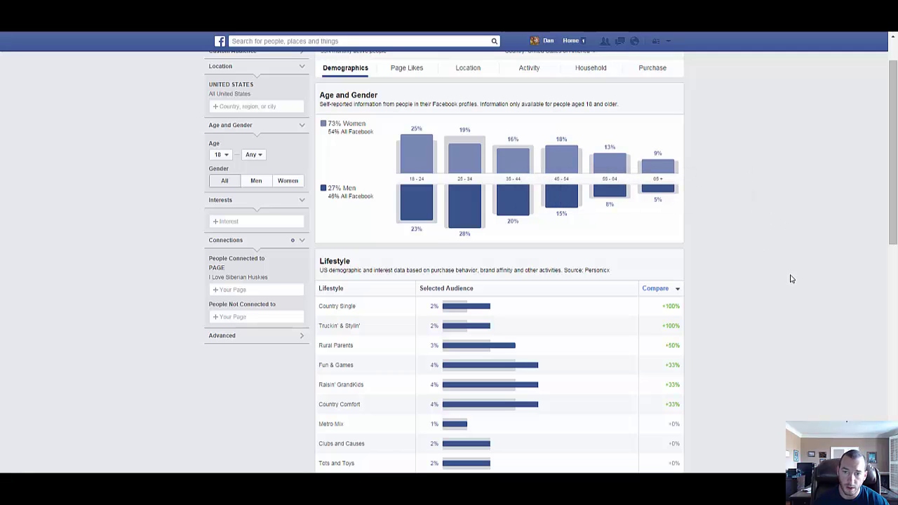
scroll(791, 278, "down", 2)
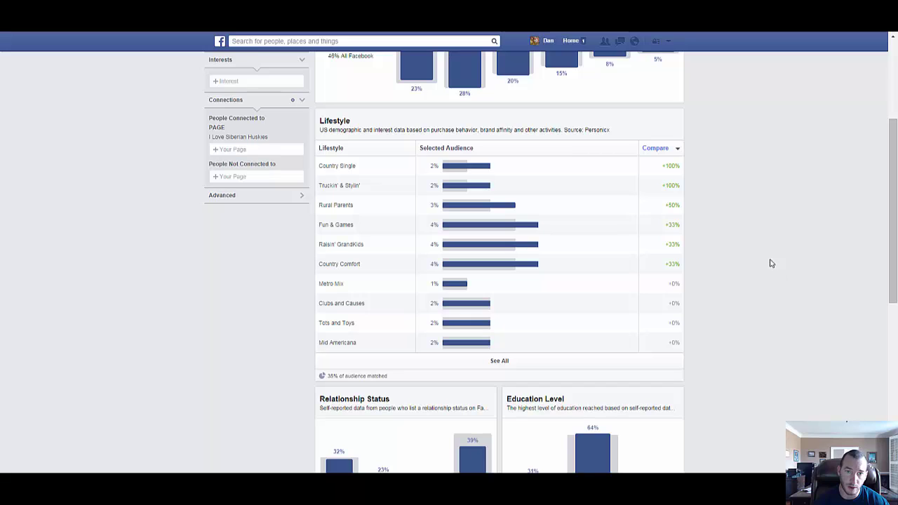
scroll(800, 254, "down", 2)
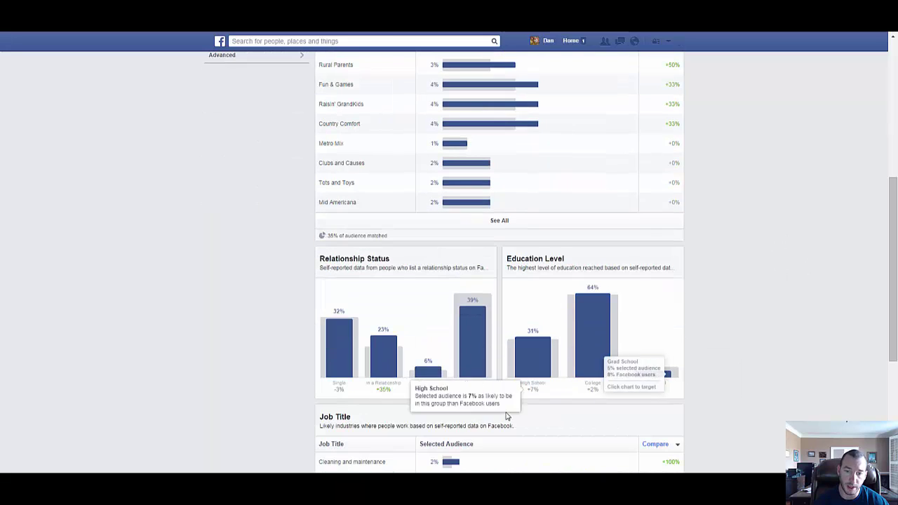
scroll(754, 365, "down", 2)
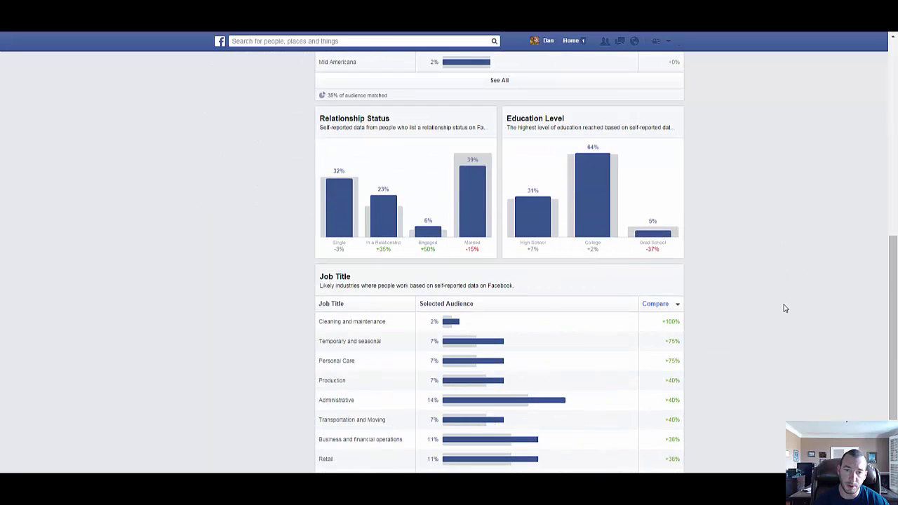
scroll(787, 308, "down", 2)
scroll(789, 308, "up", 6)
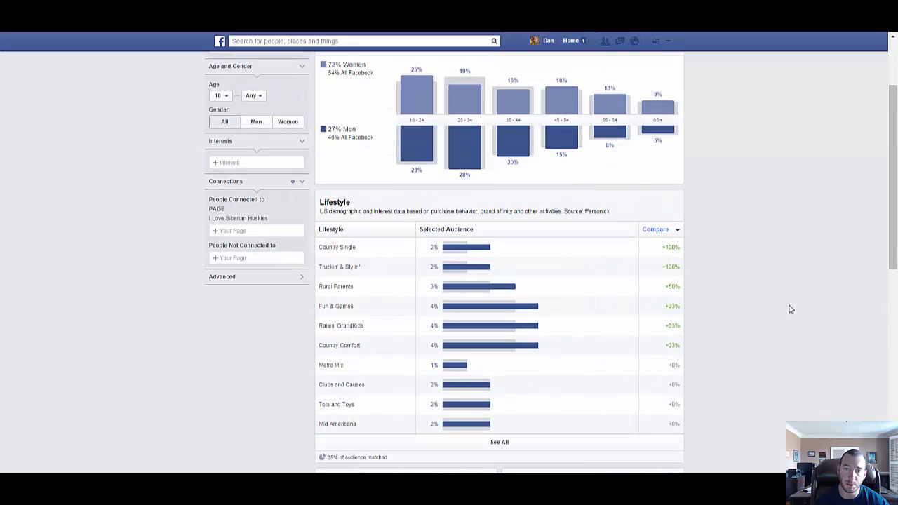
scroll(792, 310, "up", 2)
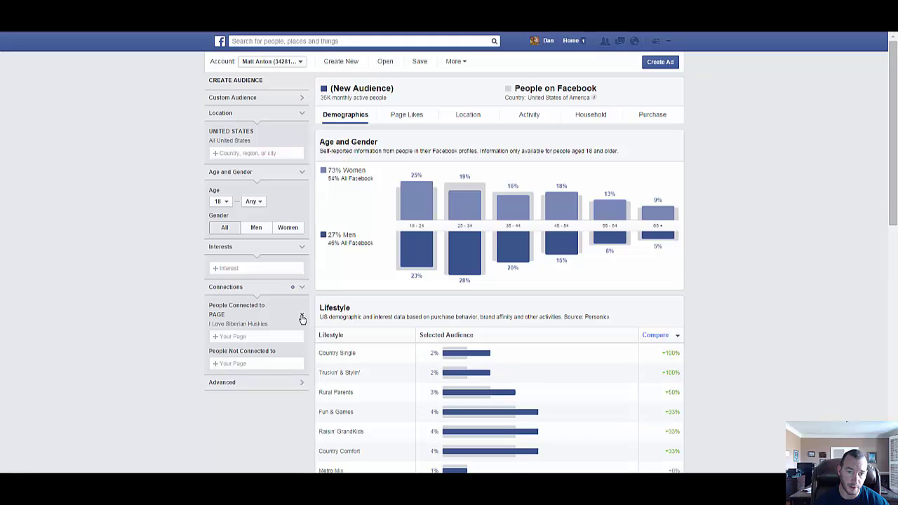
Remove the I Love Siberian Huskies page connection and add Cats as an audience interest.
left_click(301, 317)
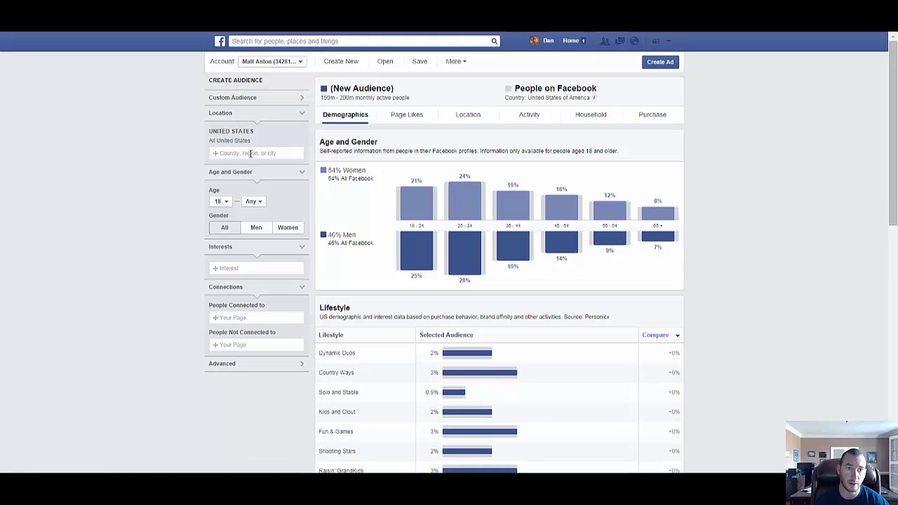
left_click(244, 269)
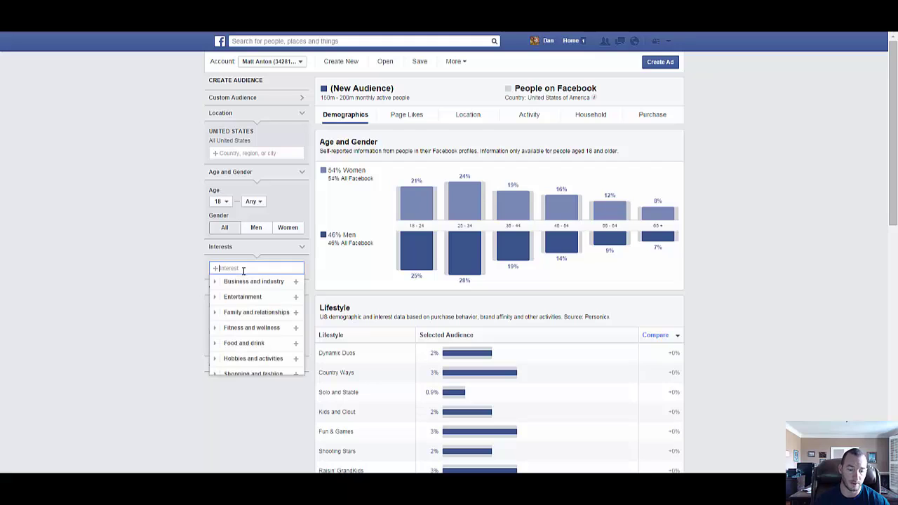
type("cats")
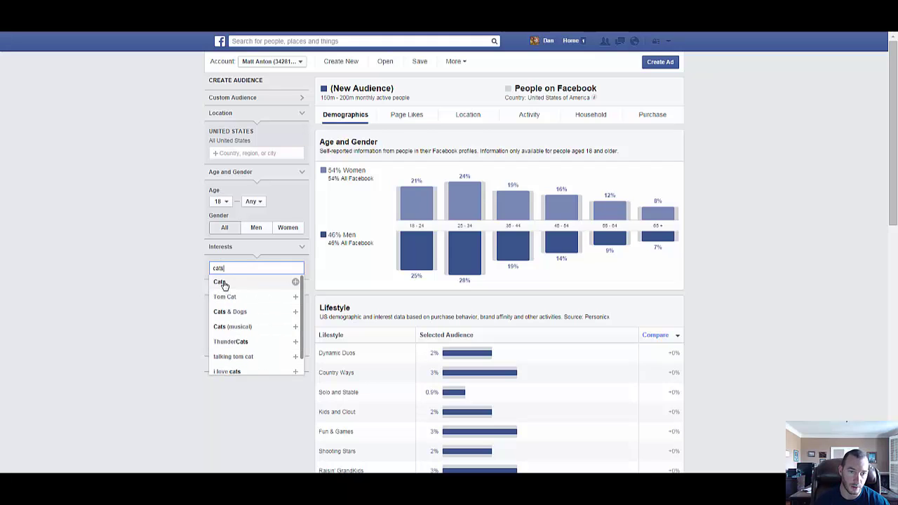
left_click(220, 283)
Add blind cat rescue sanctuary inc and cat rescue to the audience's interests.
type("ca")
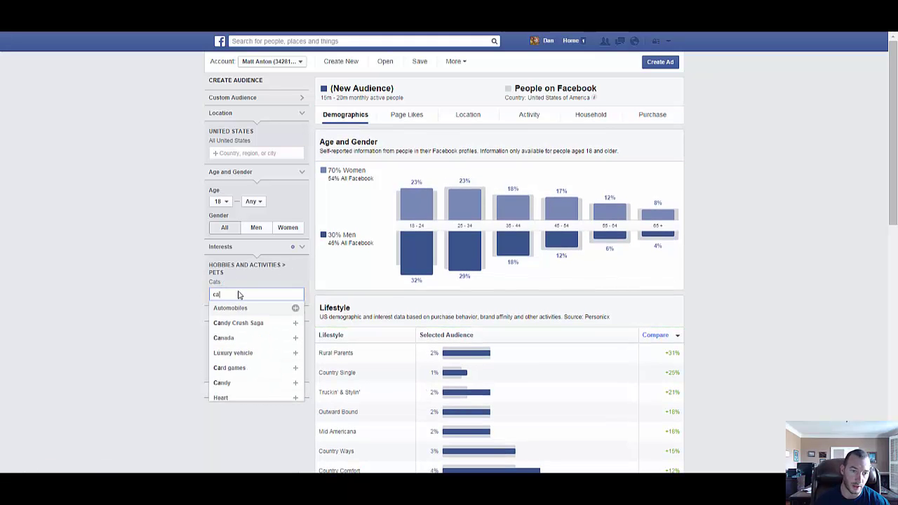
type("t resc")
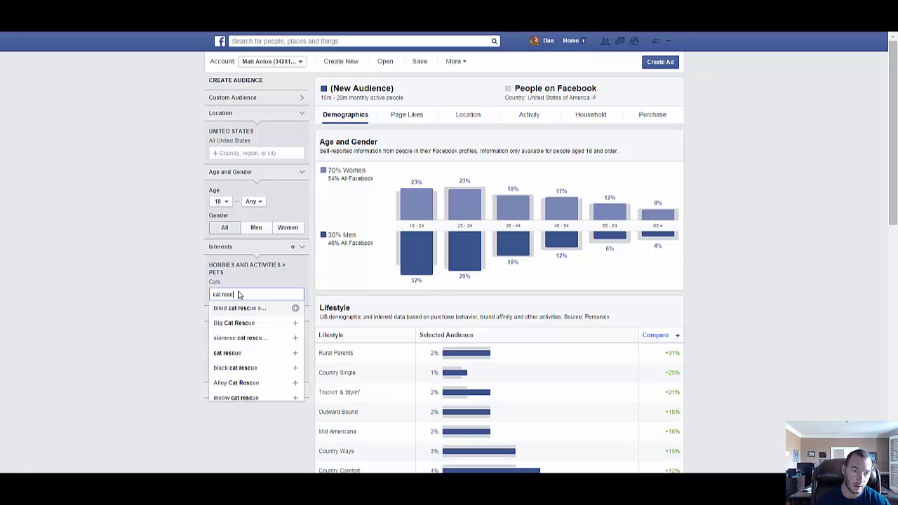
left_click(240, 309)
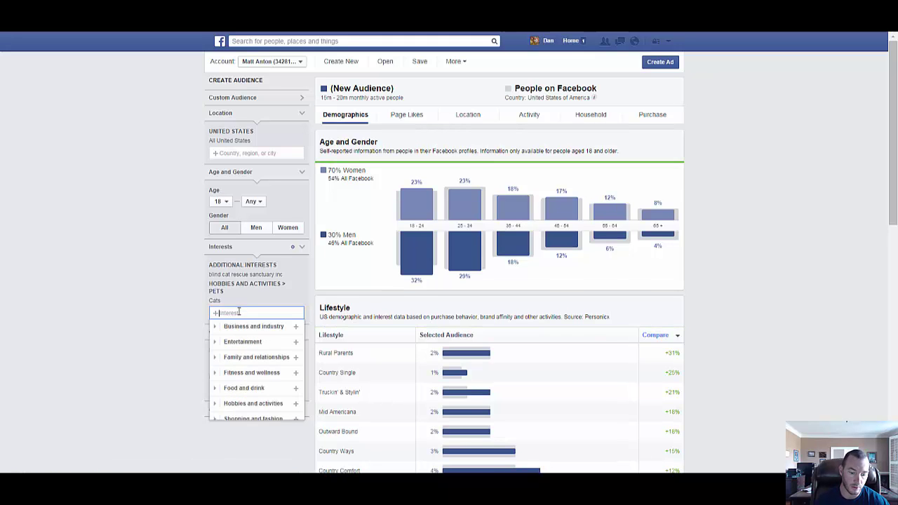
type("cat")
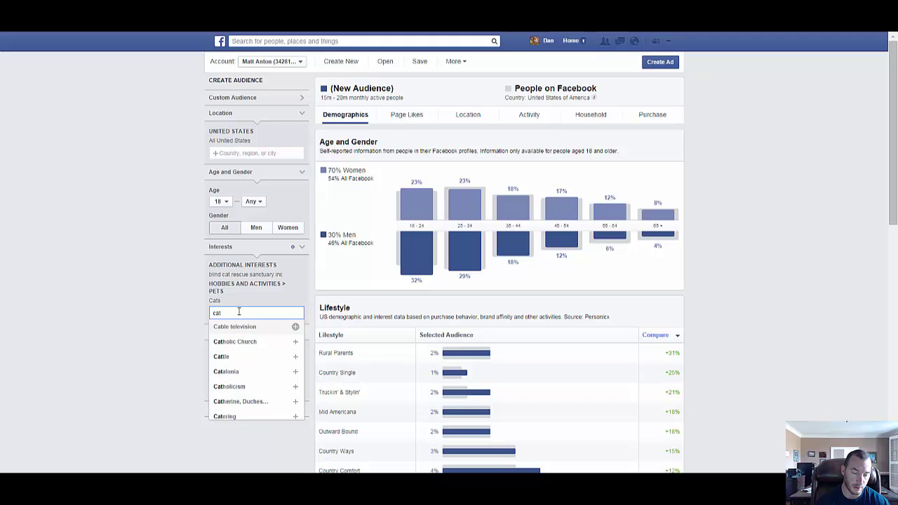
type(" res")
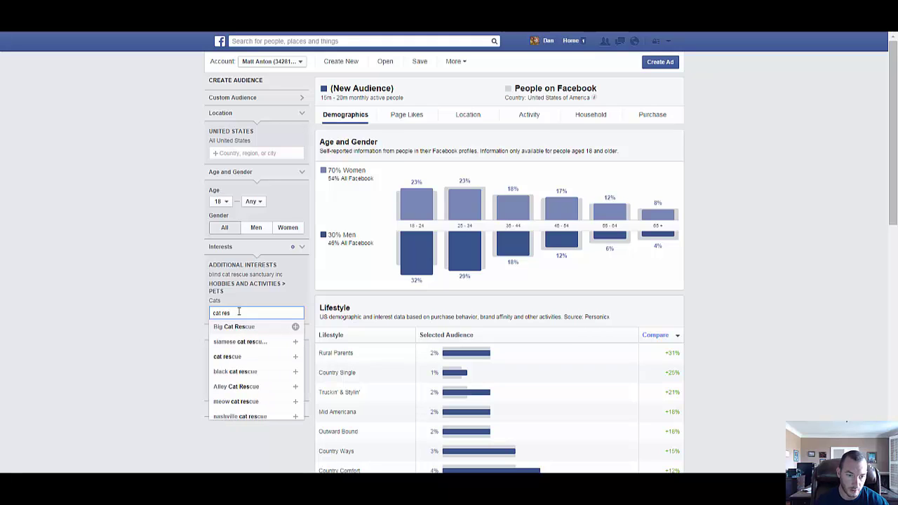
left_click(231, 358)
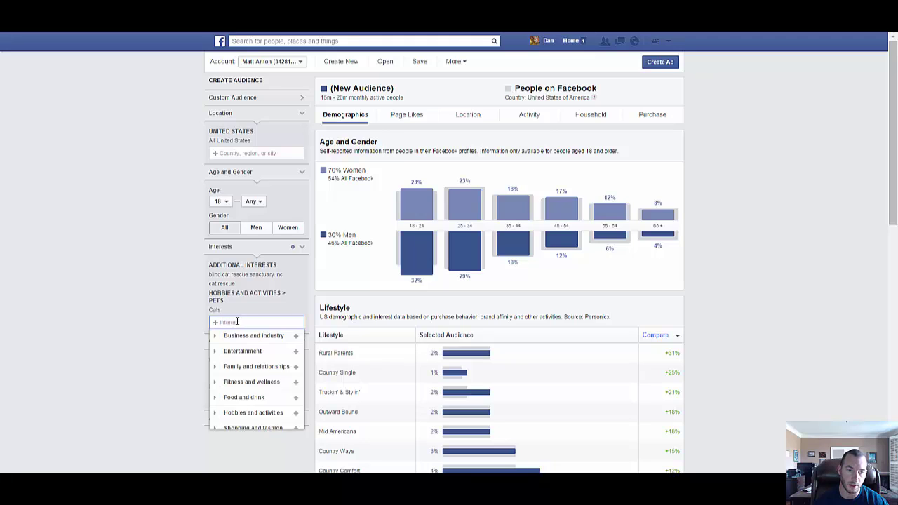
left_click(137, 324)
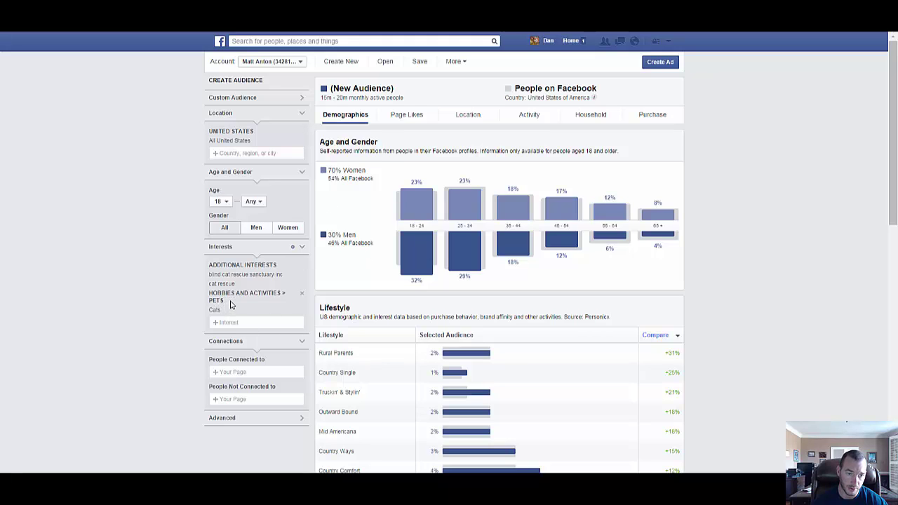
Add siamese cat rescue center and black cat rescue to the audience's interests.
left_click(234, 322)
type("cat")
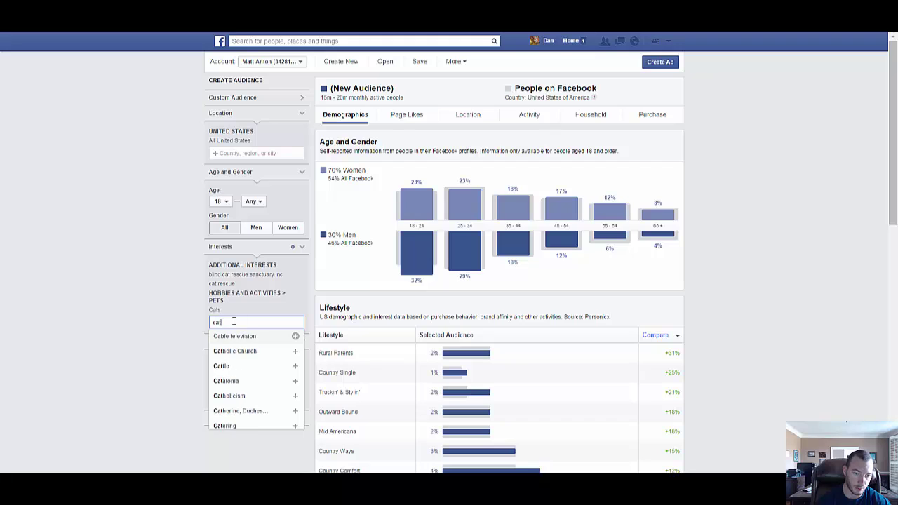
type(" res")
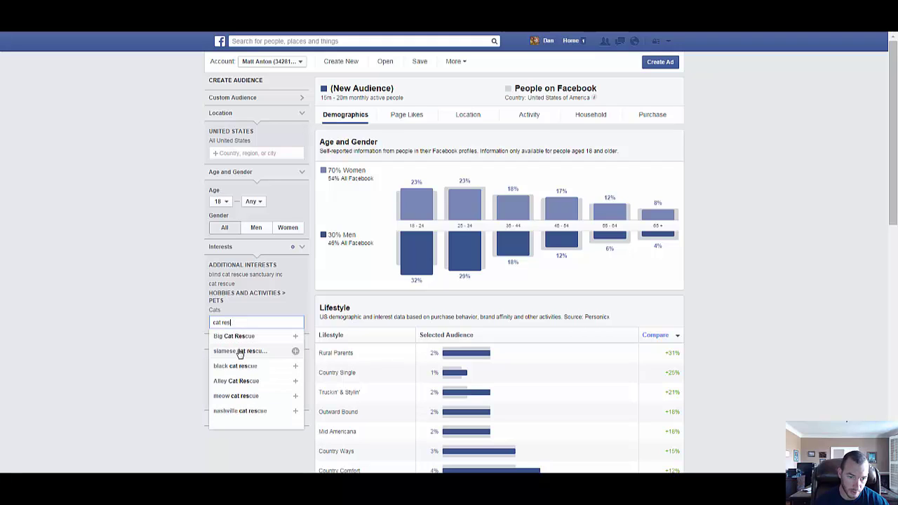
left_click(240, 351)
type("black cat res")
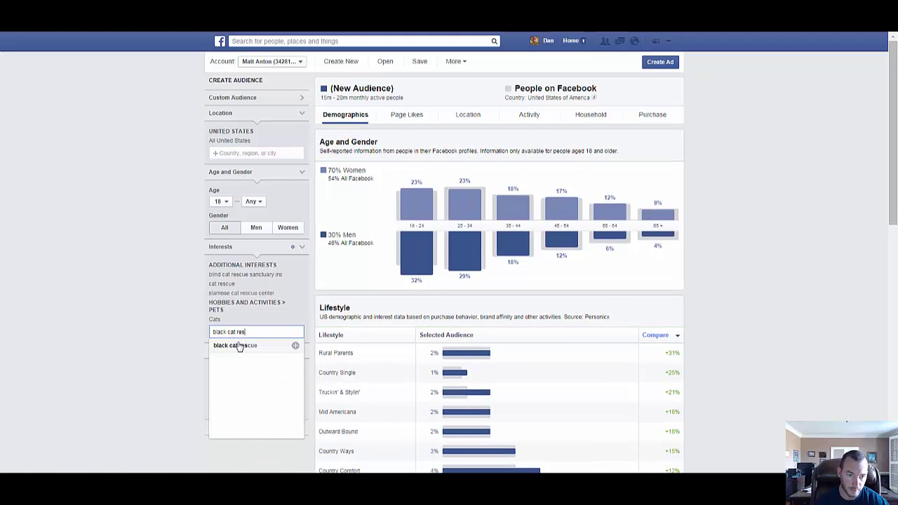
left_click(239, 344)
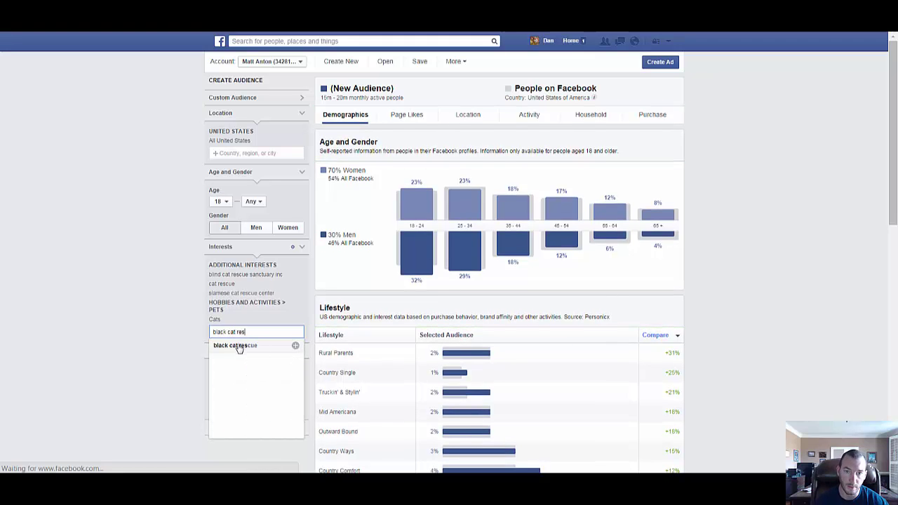
left_click(127, 274)
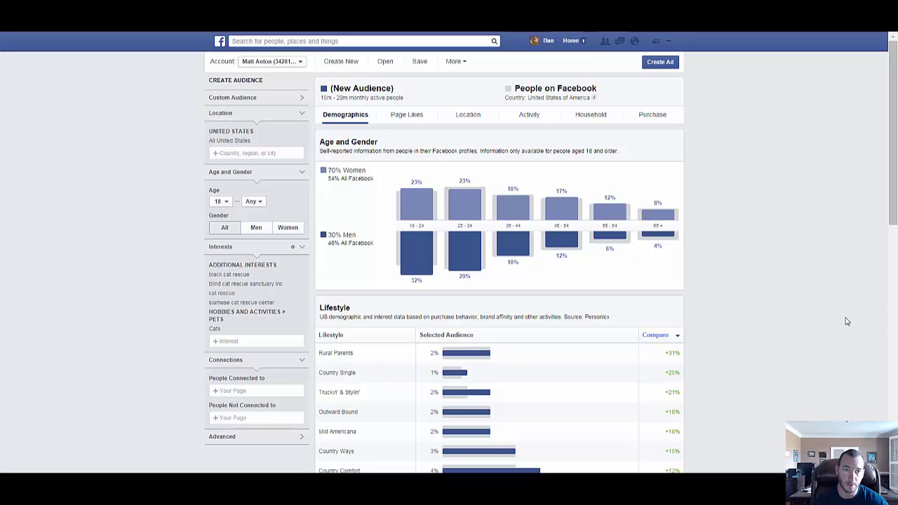
Add Canada and United Kingdom to the audience's locations alongside the United States.
scroll(845, 320, "down", 2)
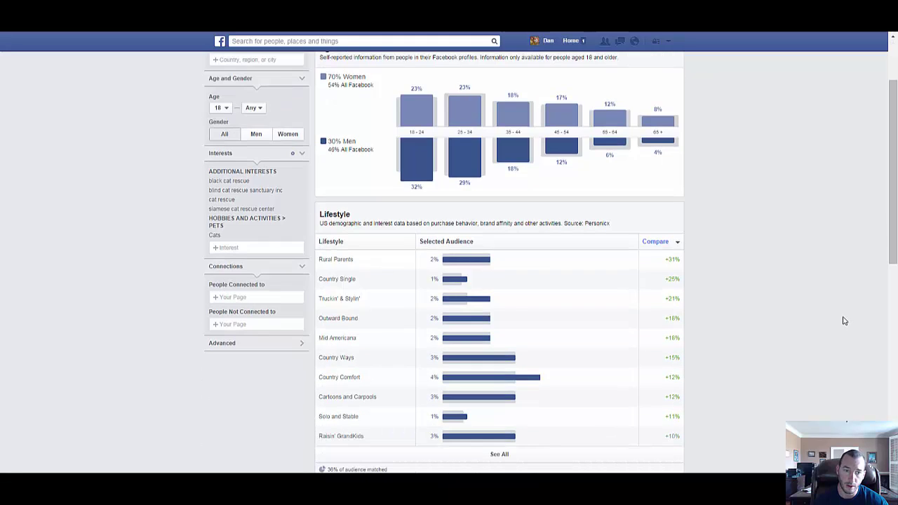
scroll(845, 321, "up", 2)
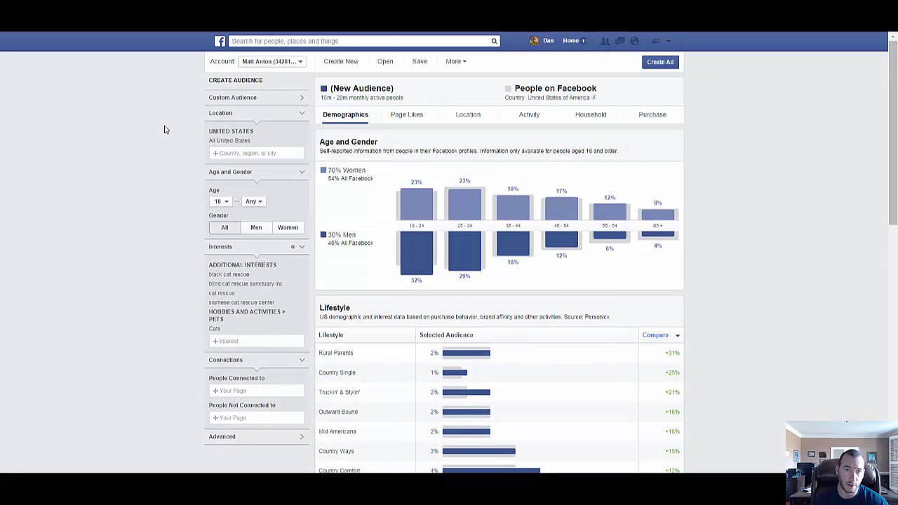
left_click(242, 155)
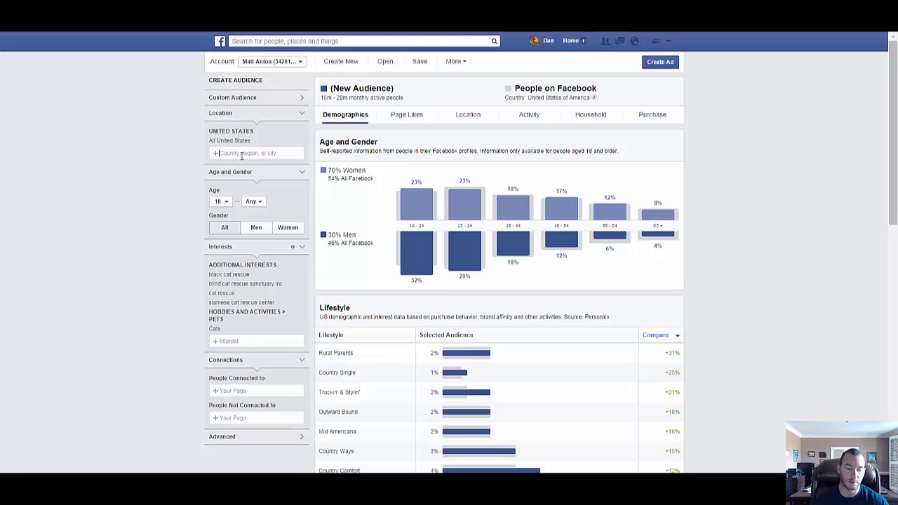
type("c")
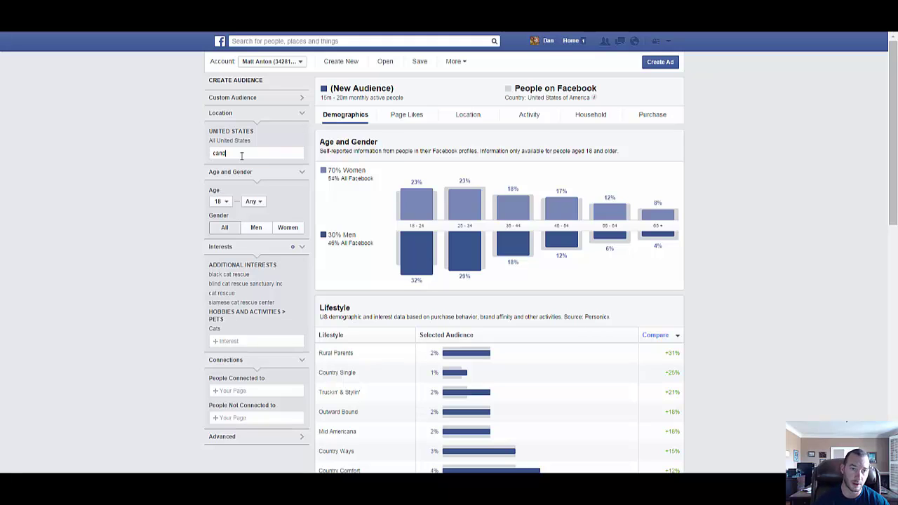
type("anada")
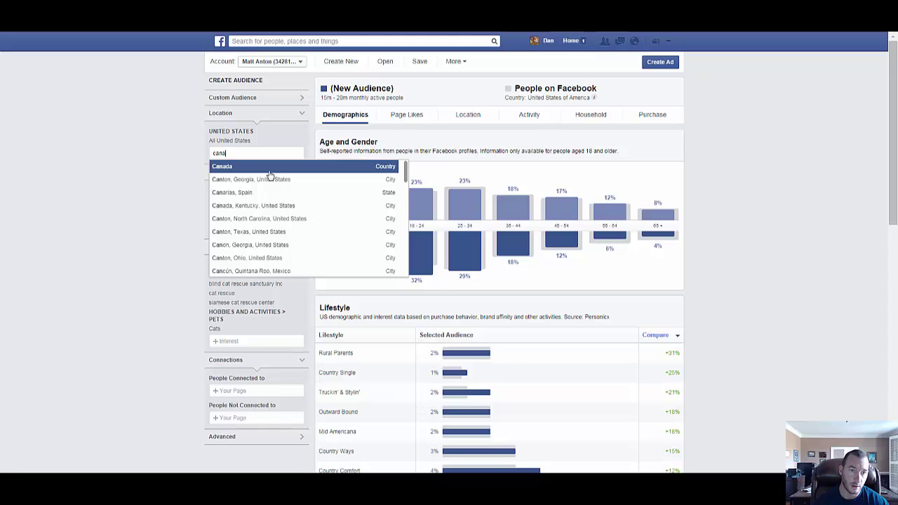
left_click(231, 168)
type("united king")
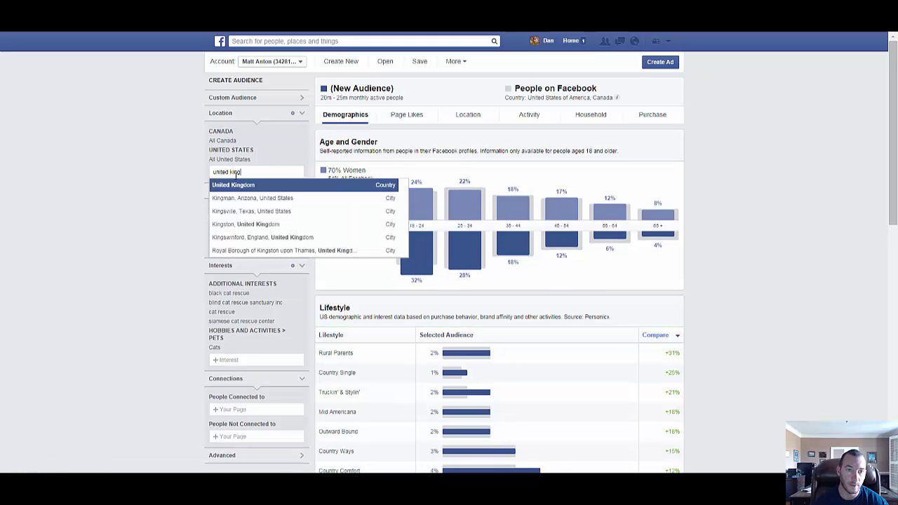
left_click(235, 184)
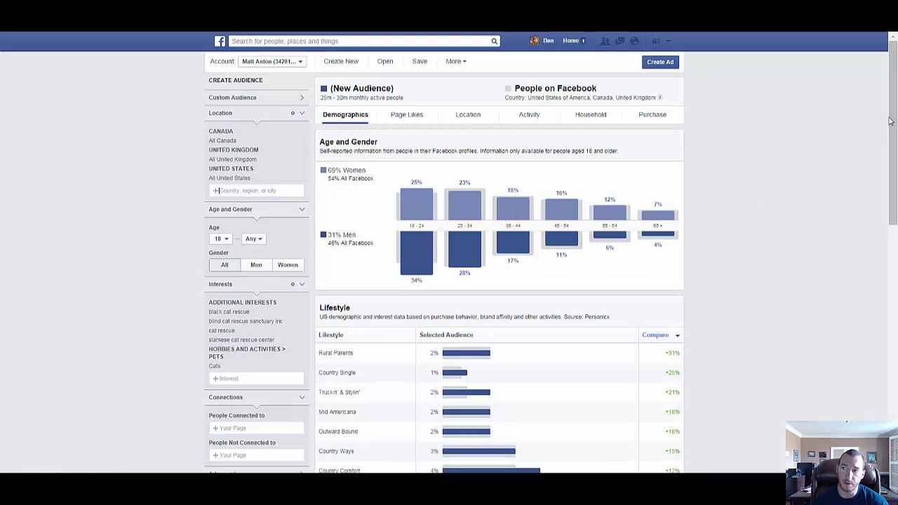
left_click_drag(891, 119, 895, 127)
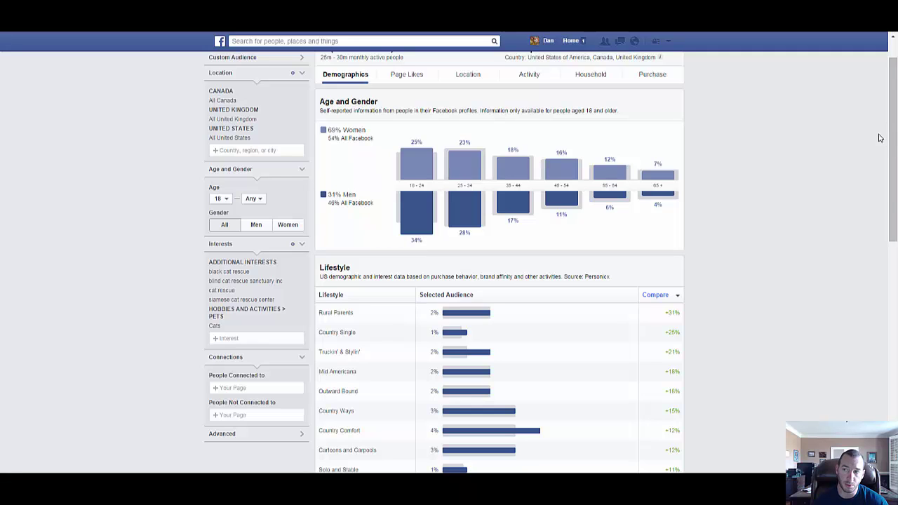
left_click_drag(894, 138, 894, 129)
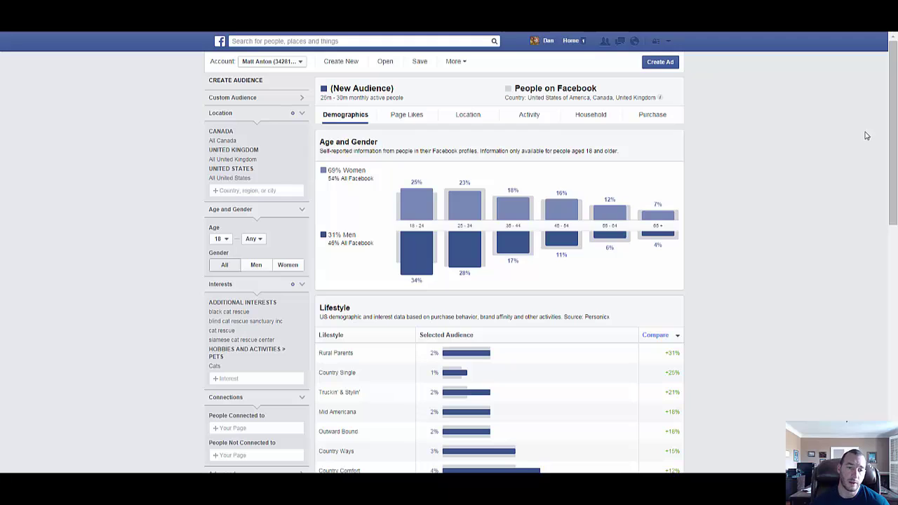
left_click(221, 239)
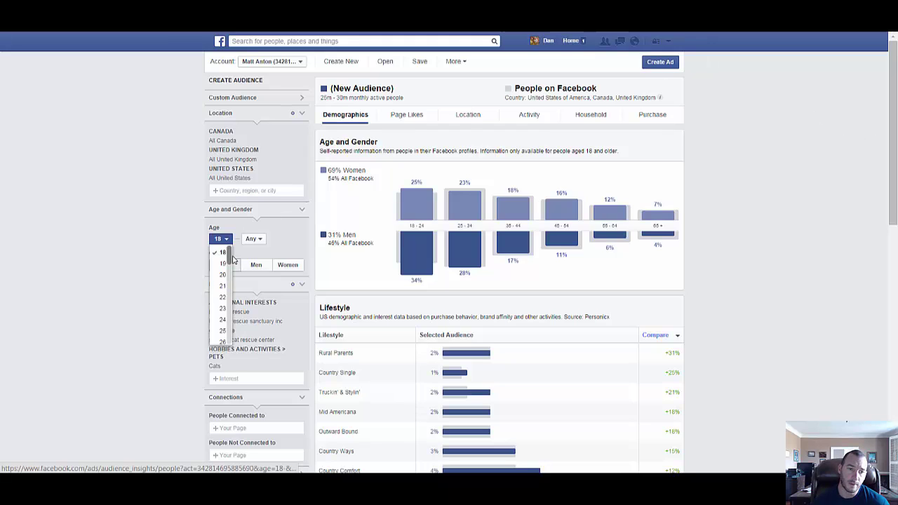
left_click(176, 250)
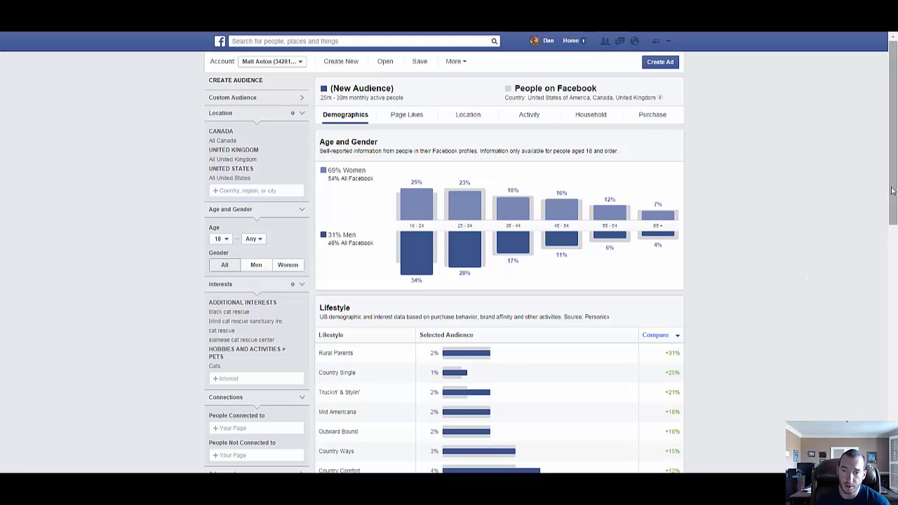
scroll(892, 191, "down", 2)
scroll(892, 191, "up", 2)
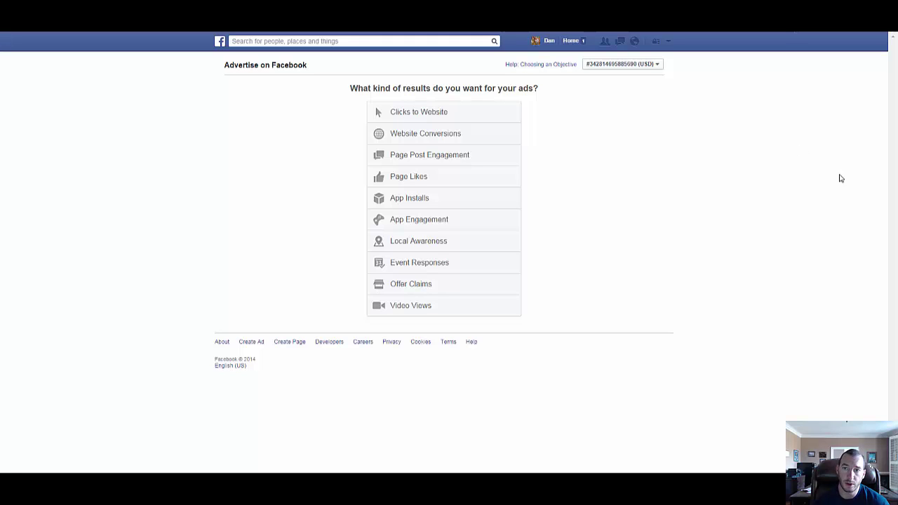
Choose Page Likes as the ad objective and select the I Love Cats page to promote.
left_click(414, 180)
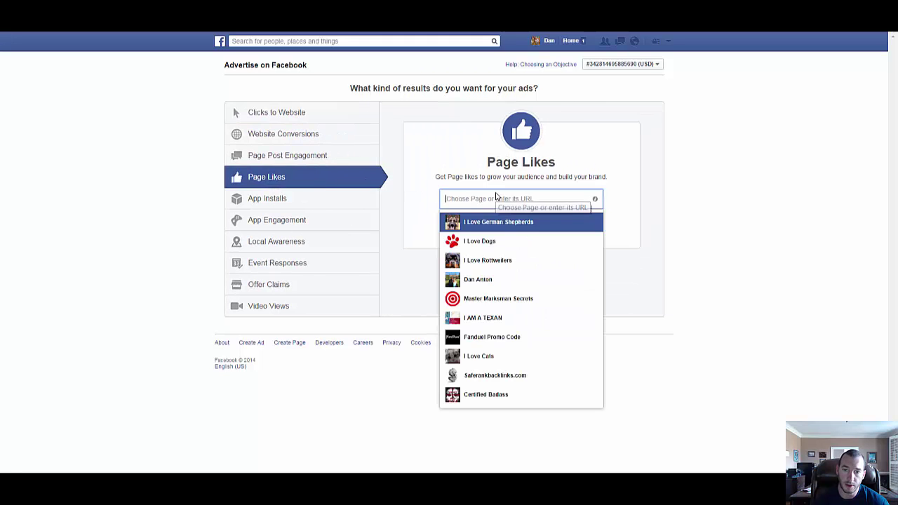
type("i love ca")
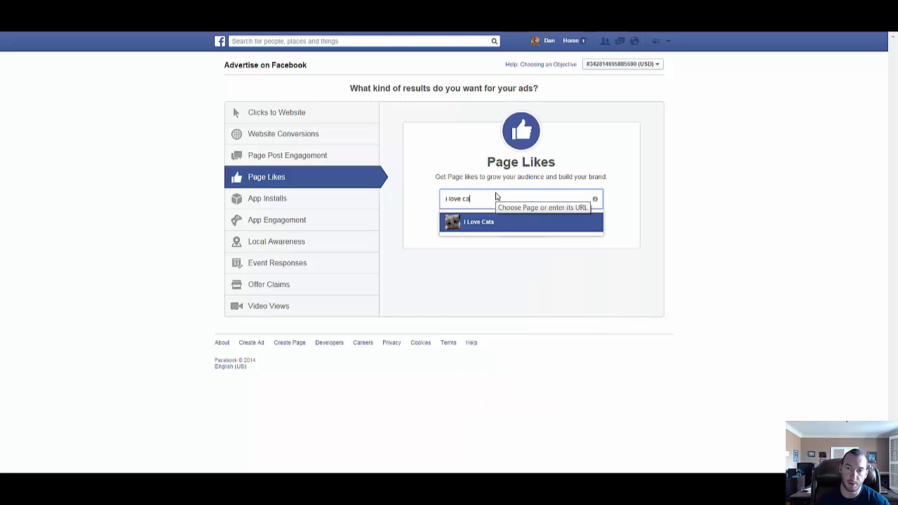
type("t")
left_click(471, 222)
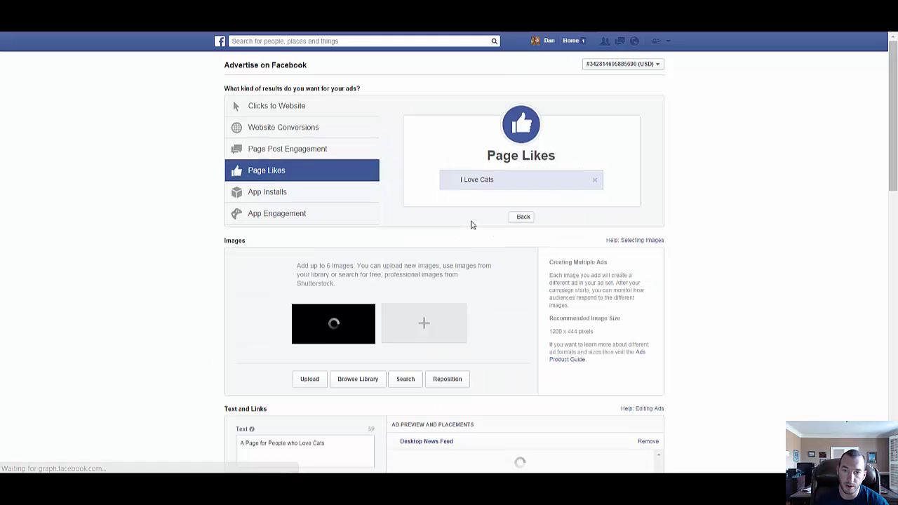
Open the stock image search for the ad's images and search for "cats".
scroll(178, 313, "down", 2)
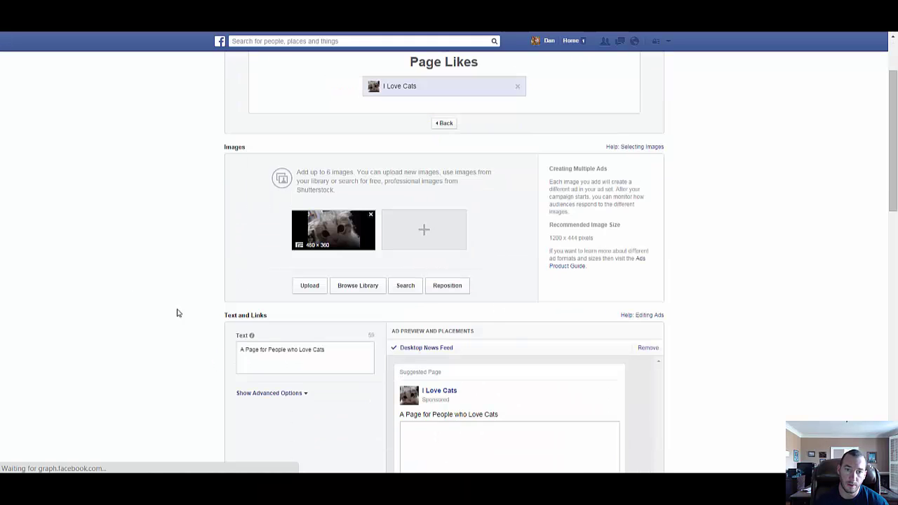
scroll(128, 292, "down", 2)
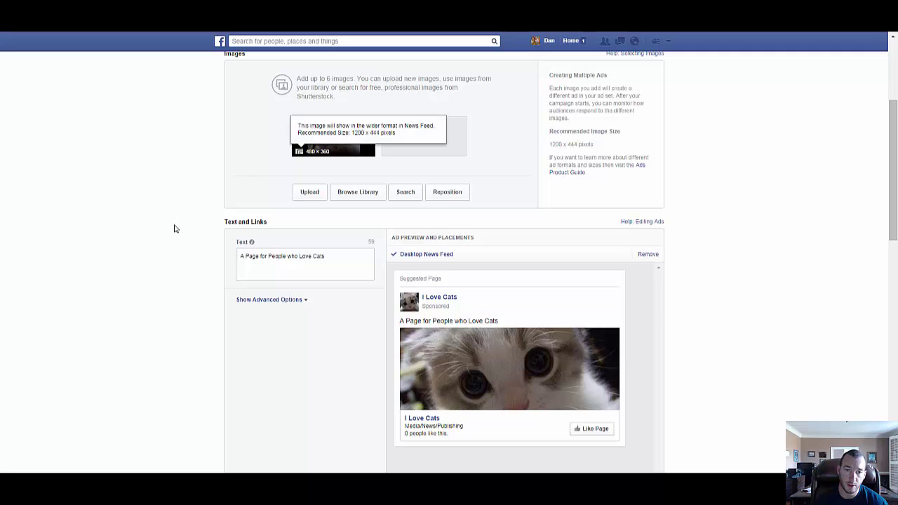
scroll(173, 226, "up", 1)
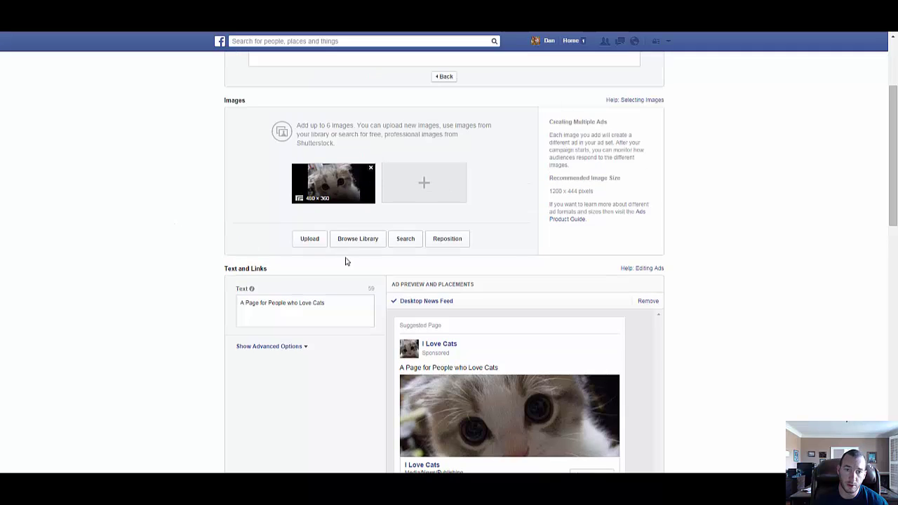
left_click(407, 240)
left_click(410, 129)
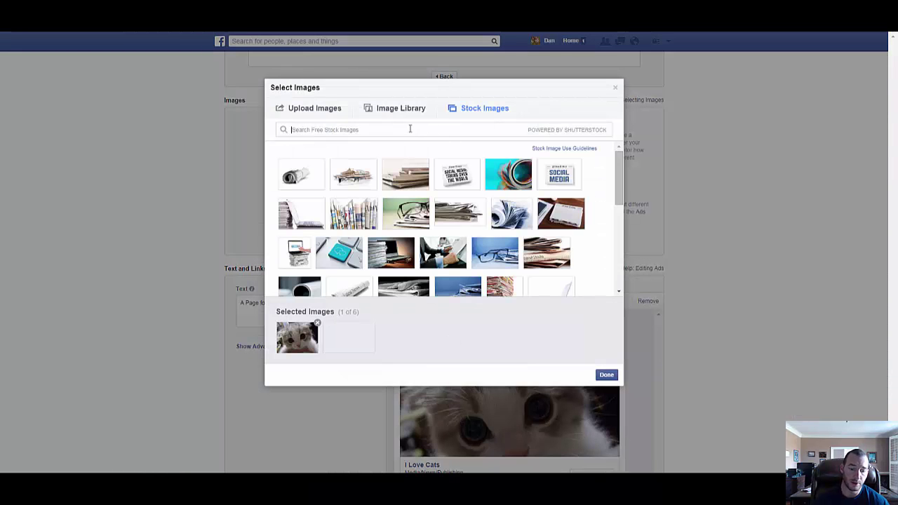
type("cats")
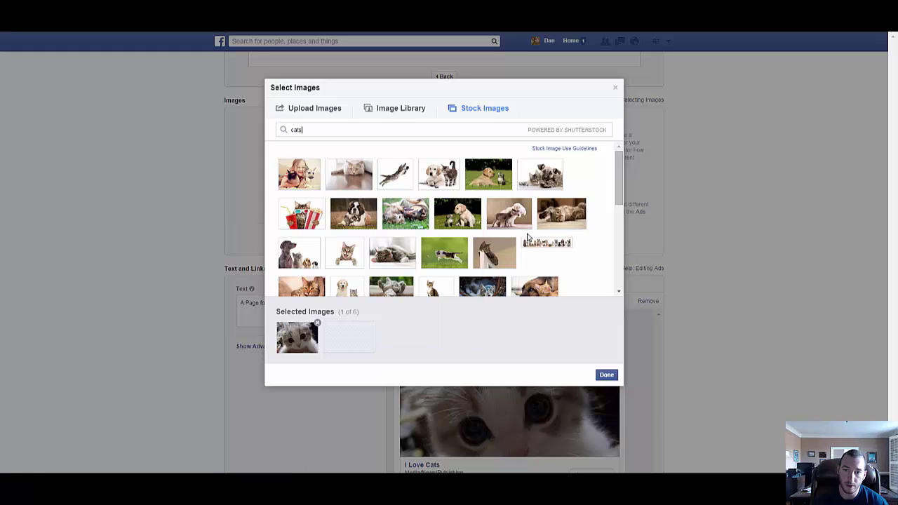
Add three stock photos to the ad: the spotted cat lying down, the fluffy tabby on white bedding and the dark tabby close-up.
scroll(585, 251, "down", 1)
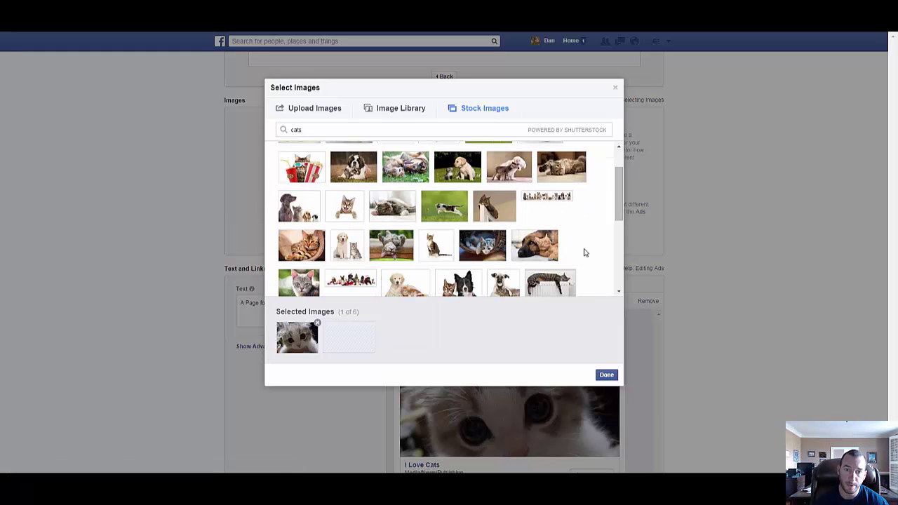
scroll(584, 252, "down", 1)
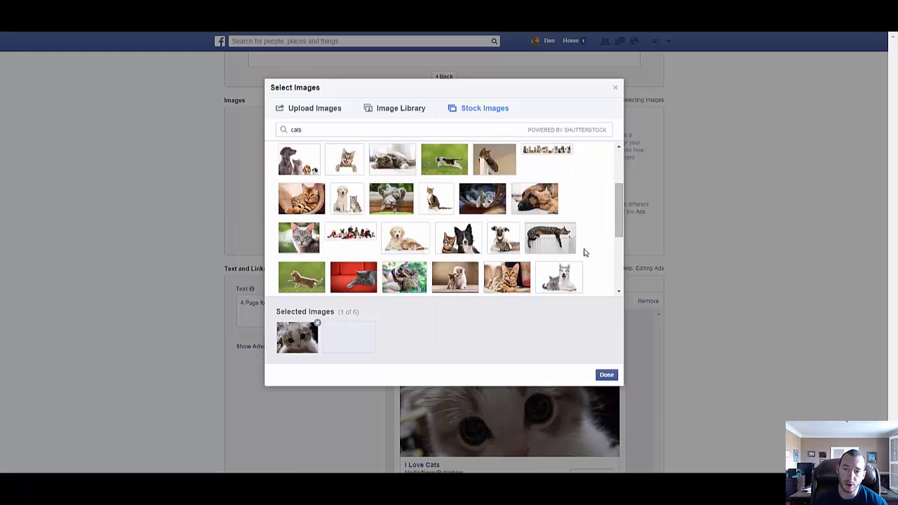
mouse_move(516, 280)
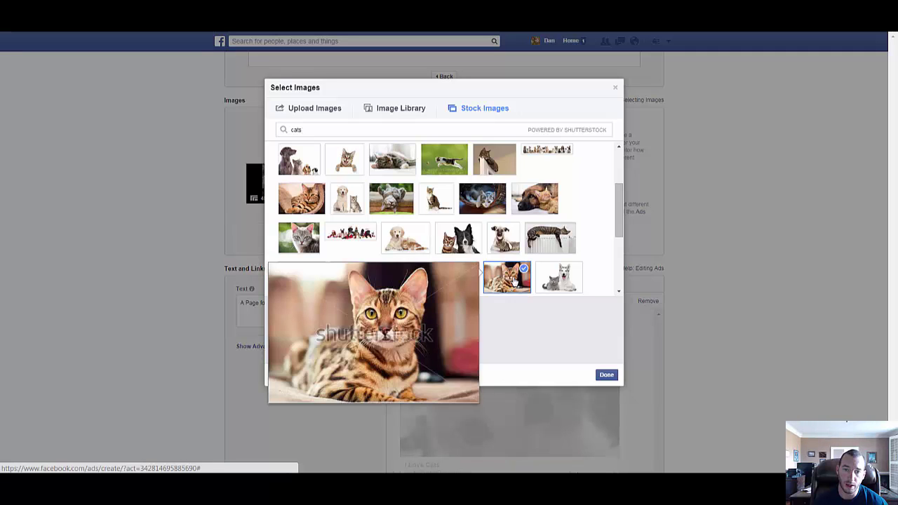
left_click(516, 281)
scroll(571, 255, "down", 2)
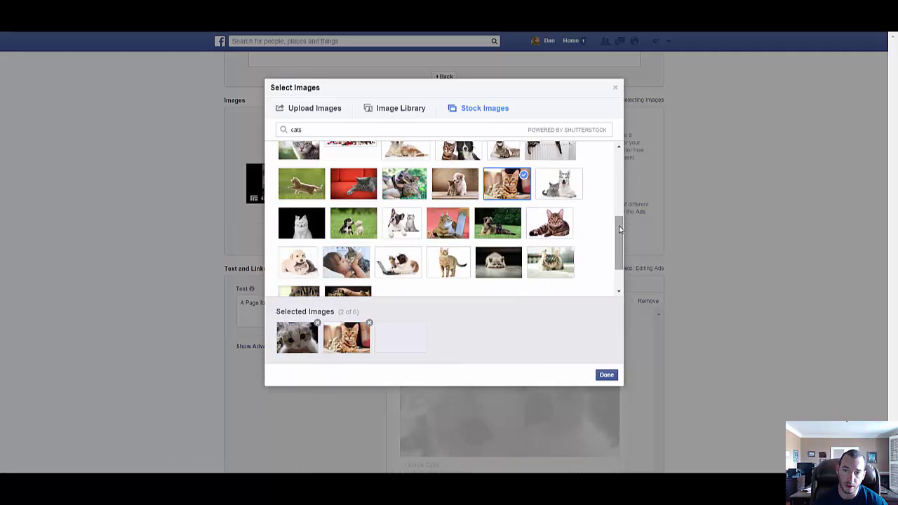
scroll(619, 231, "down", 1)
left_click(553, 240)
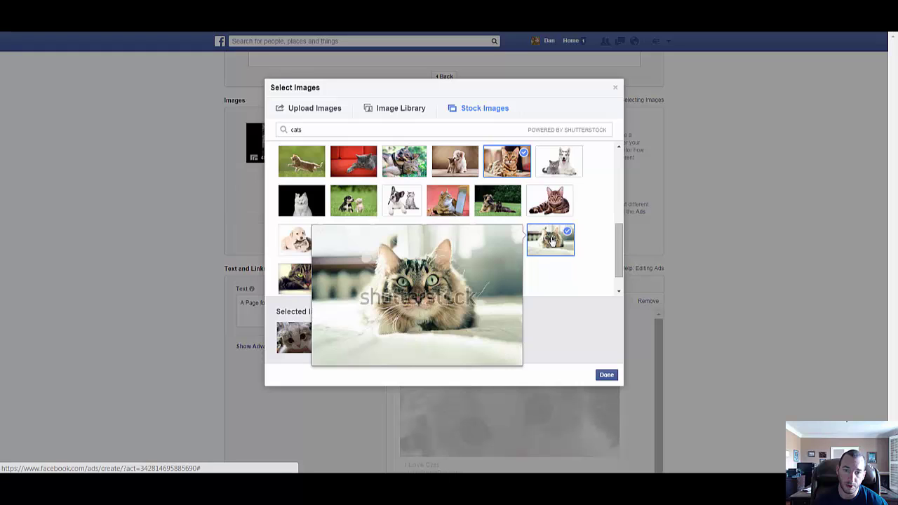
left_click(298, 283)
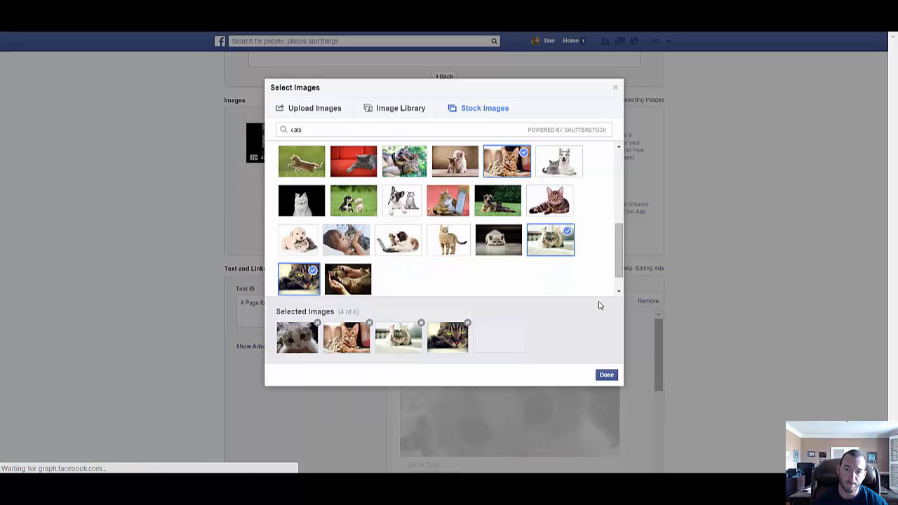
left_click(608, 376)
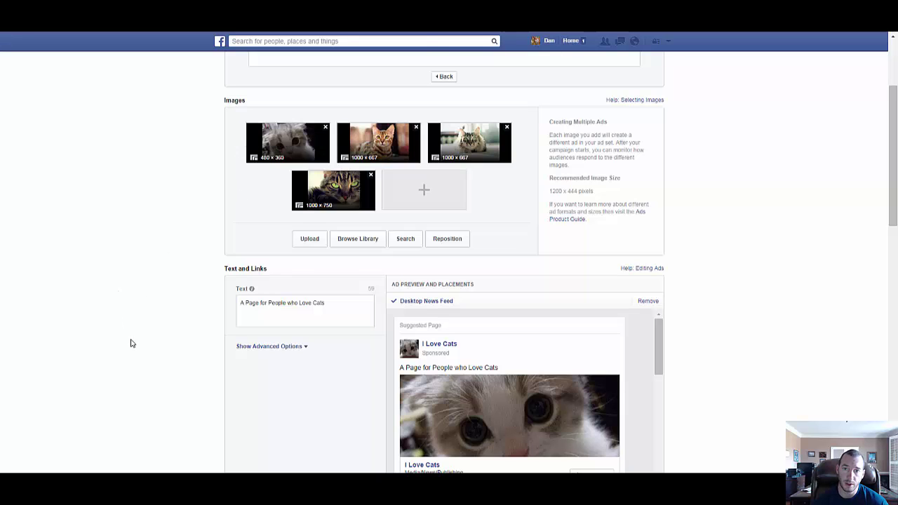
Replace the ad text with "Do You Love Cats? Click LIKE if you do!".
scroll(131, 343, "up", 1)
scroll(131, 343, "down", 1)
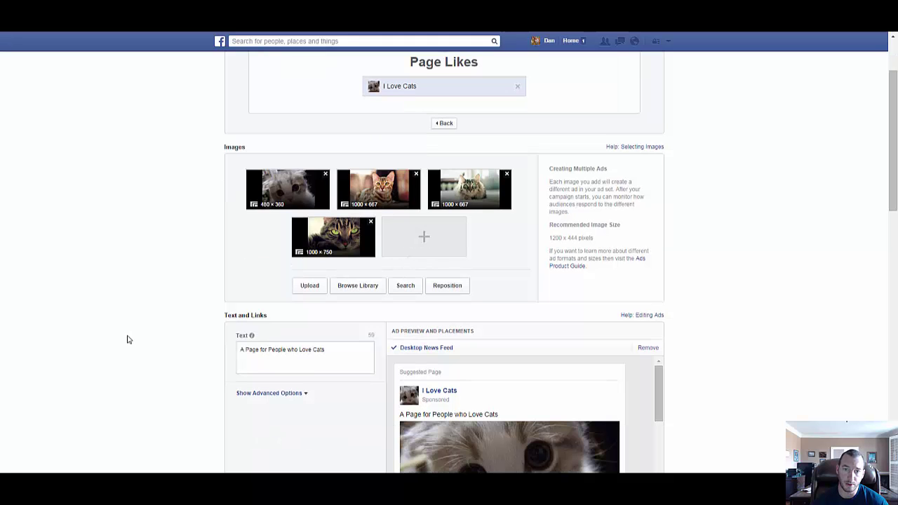
scroll(127, 340, "down", 1)
scroll(194, 316, "down", 1)
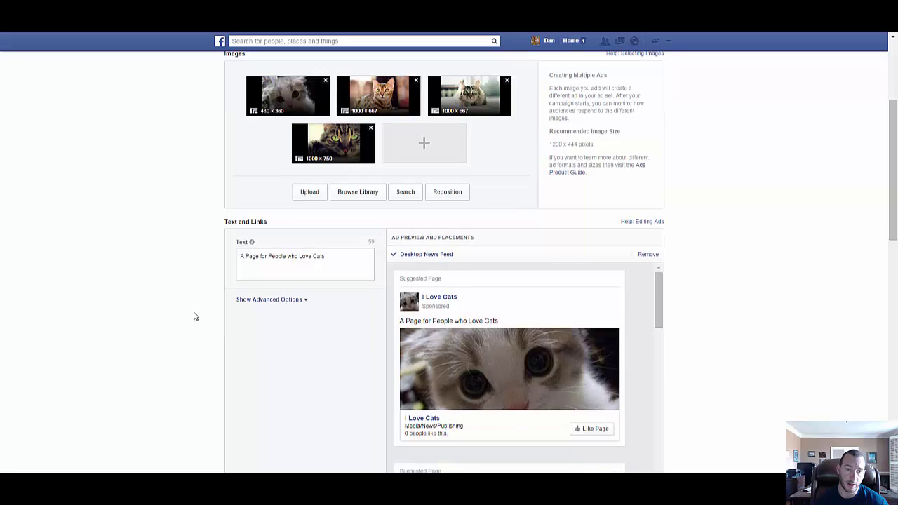
triple_click(330, 262)
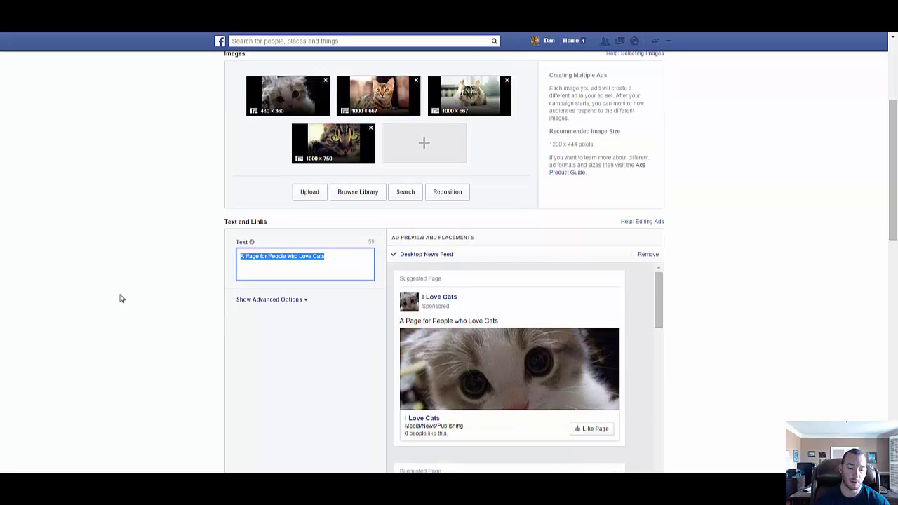
type("Do YOu Li")
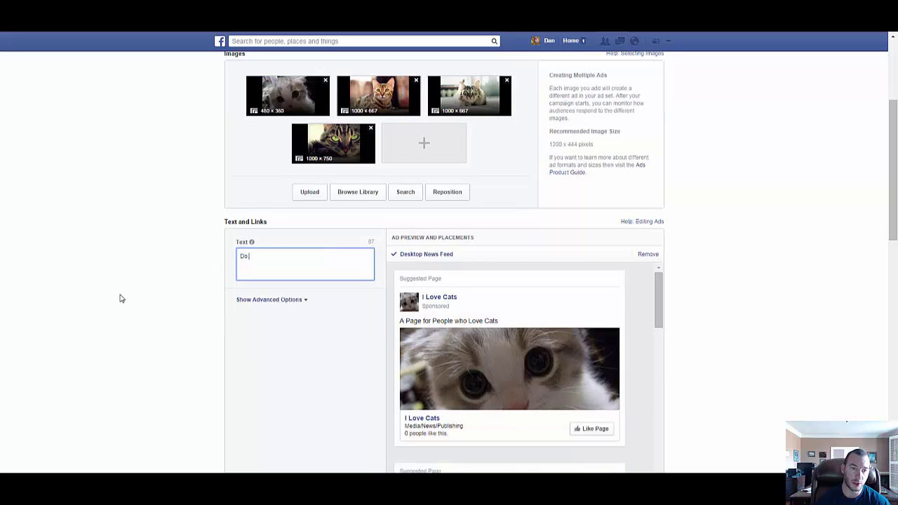
key("BackSpace")
key("BackSpace")
key("BackSpace")
key("BackSpace")
key("BackSpace")
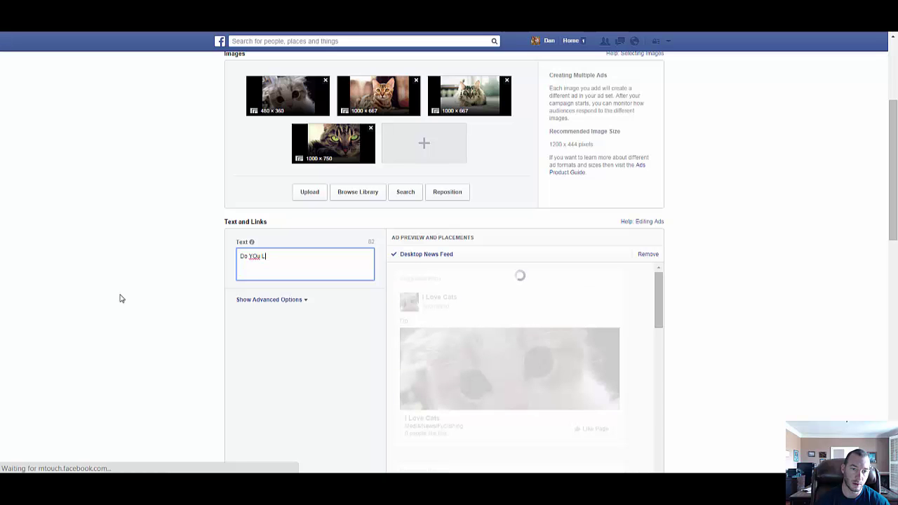
type("ou ")
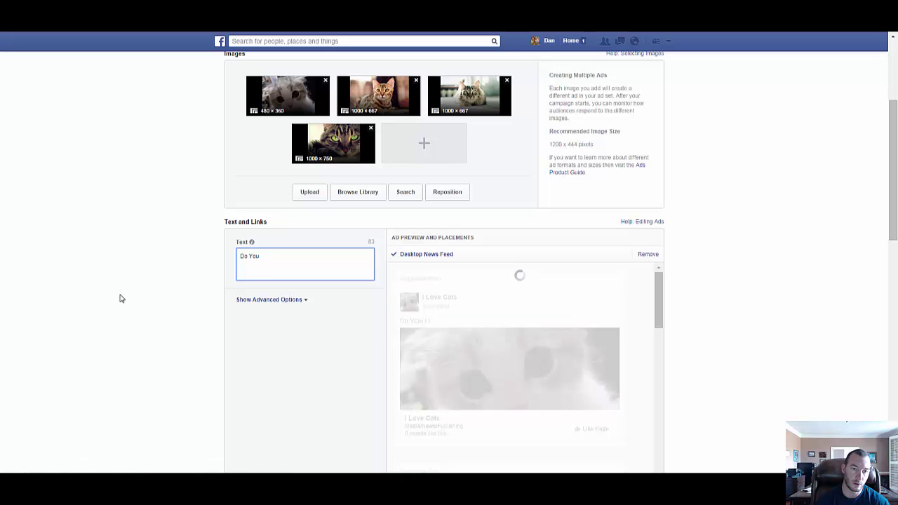
type("L")
key("BackSpace")
type("Love Cats?")
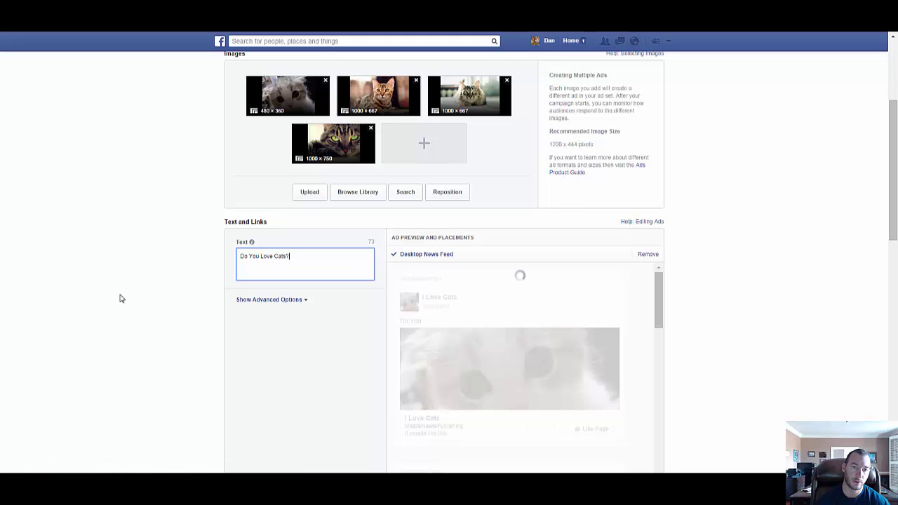
type(" Click LIKE if you do!")
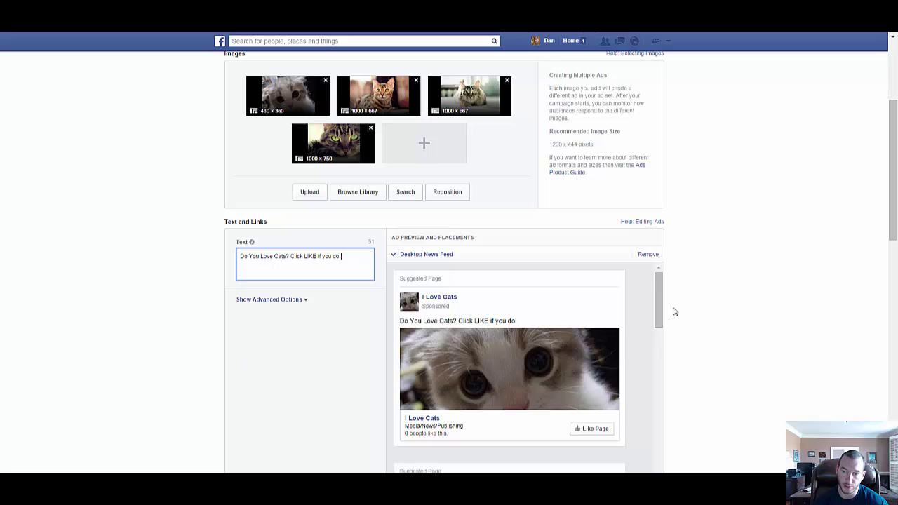
Show the advanced text options and replace the ad headline with "Do you Love Cats? Click LIKE".
left_click_drag(658, 301, 656, 313)
scroll(812, 316, "down", 2)
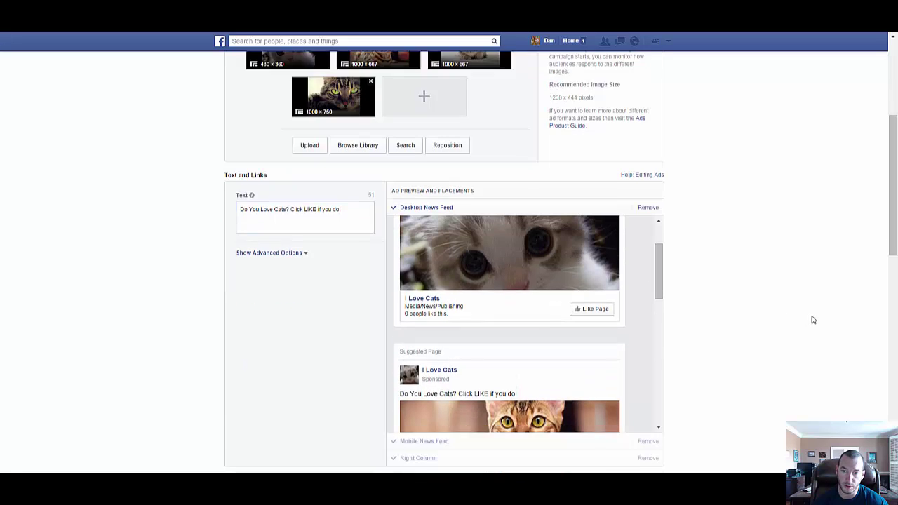
left_click(659, 253)
scroll(660, 253, "down", 2)
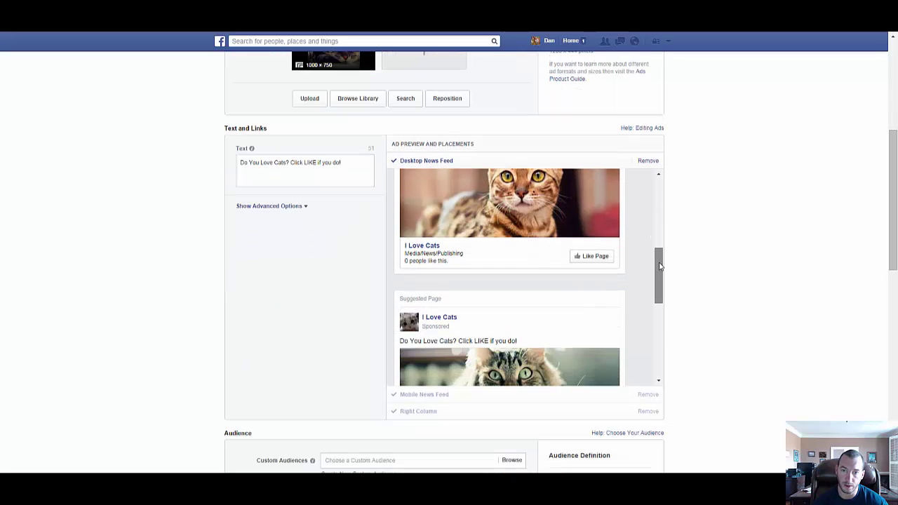
left_click(265, 207)
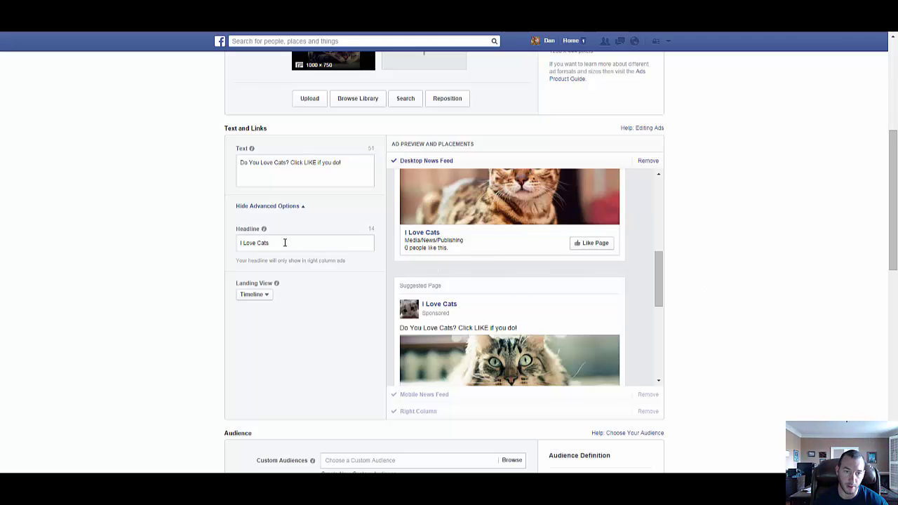
left_click_drag(285, 242, 227, 244)
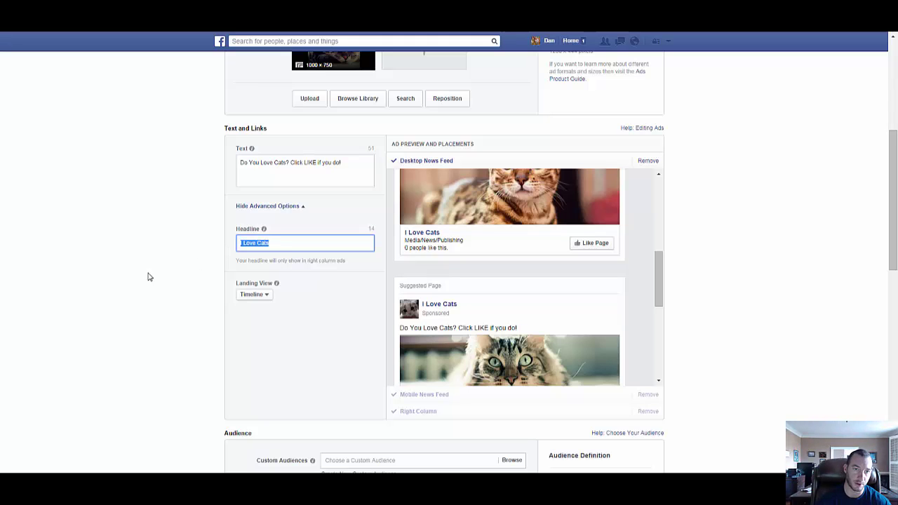
type("Do you L")
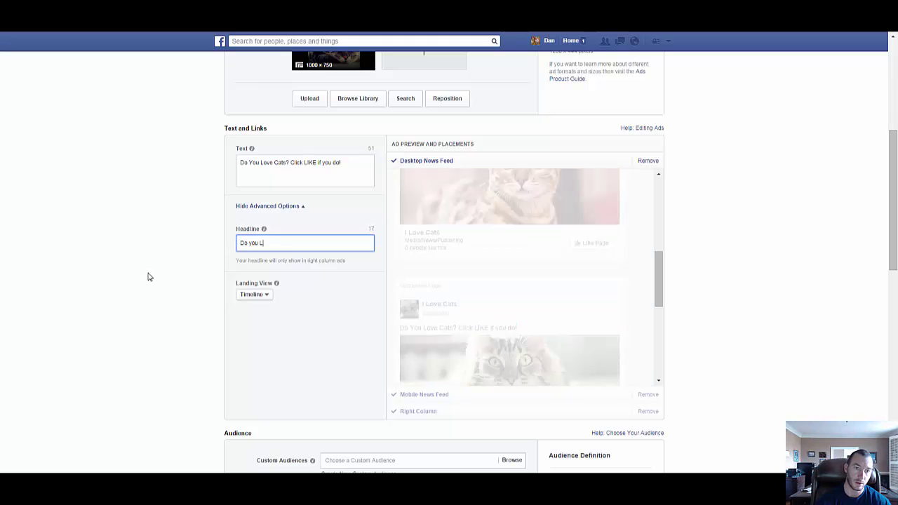
type("ove Cats? ")
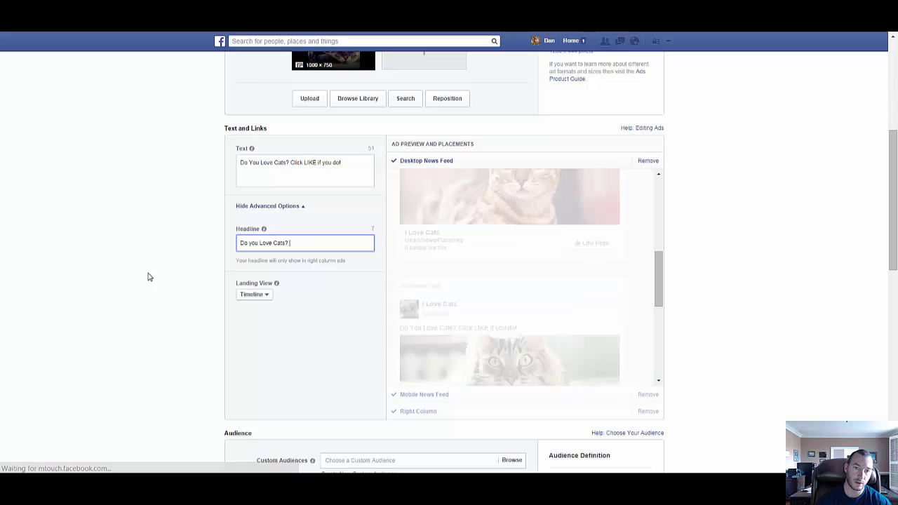
type("Click LIKE")
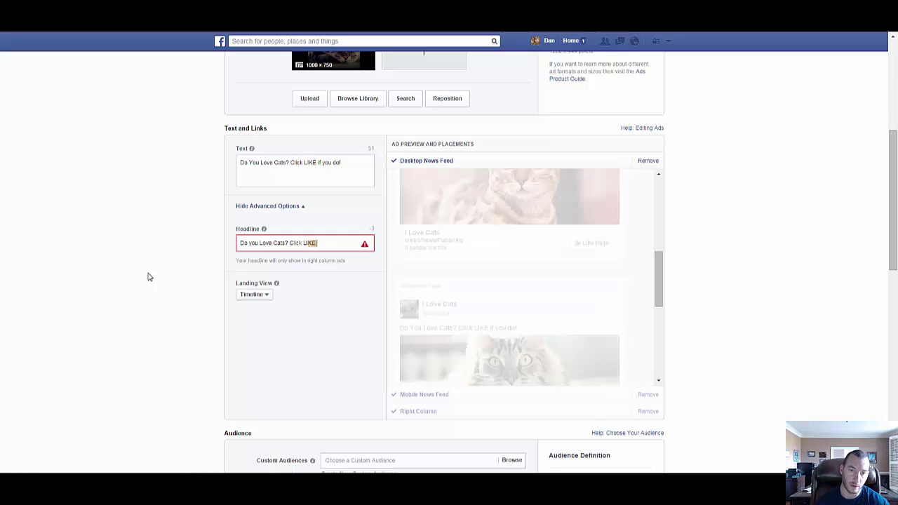
Shorten the ad headline to "Do you Love Cats?".
key("BackSpace")
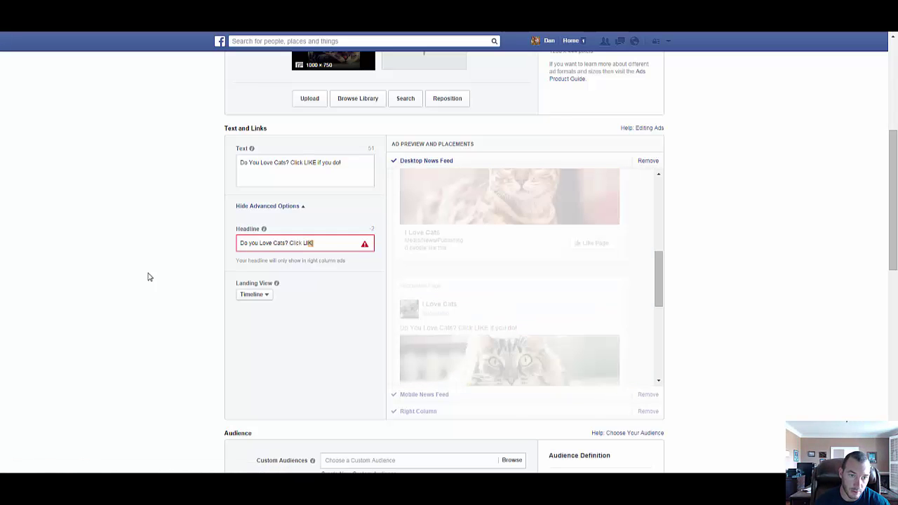
left_click(288, 242)
key("BackSpace")
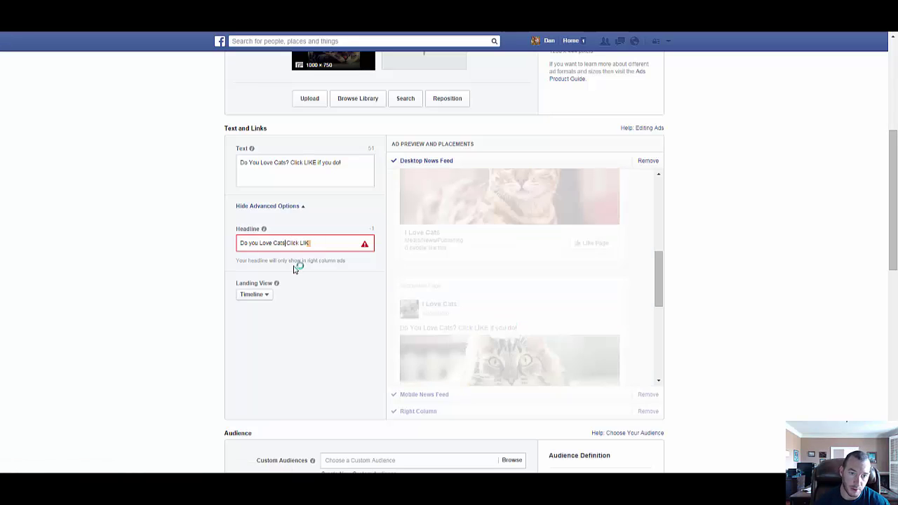
double_click(315, 242)
left_click_drag(315, 242, 287, 241)
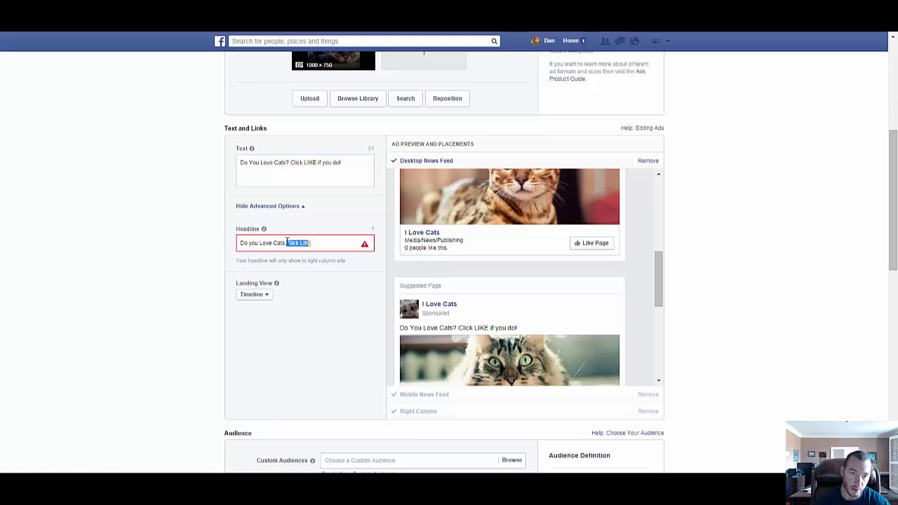
key("BackSpace")
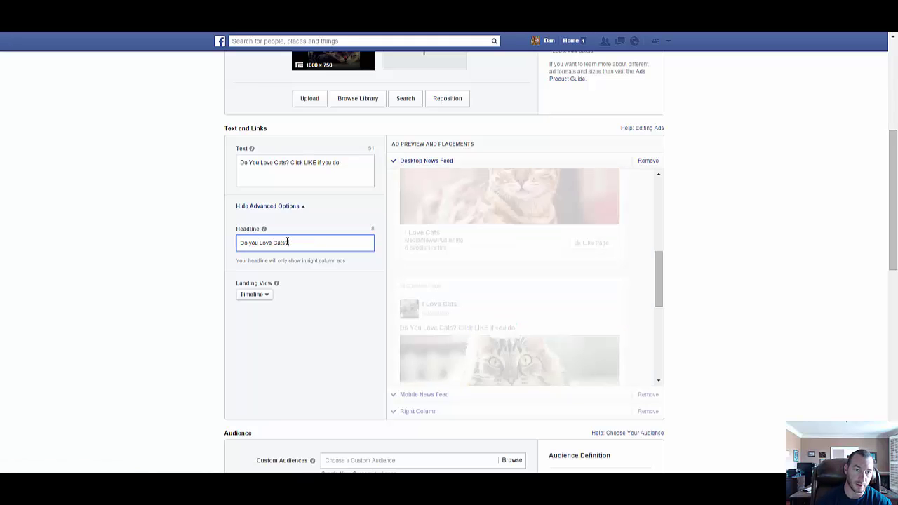
left_click(171, 293)
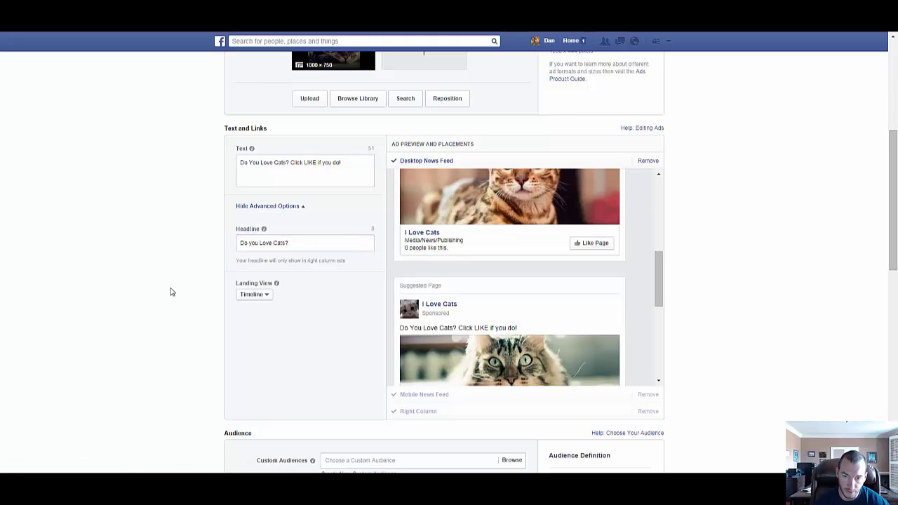
Add Canada and the United Kingdom to the audience locations.
scroll(146, 309, "down", 3)
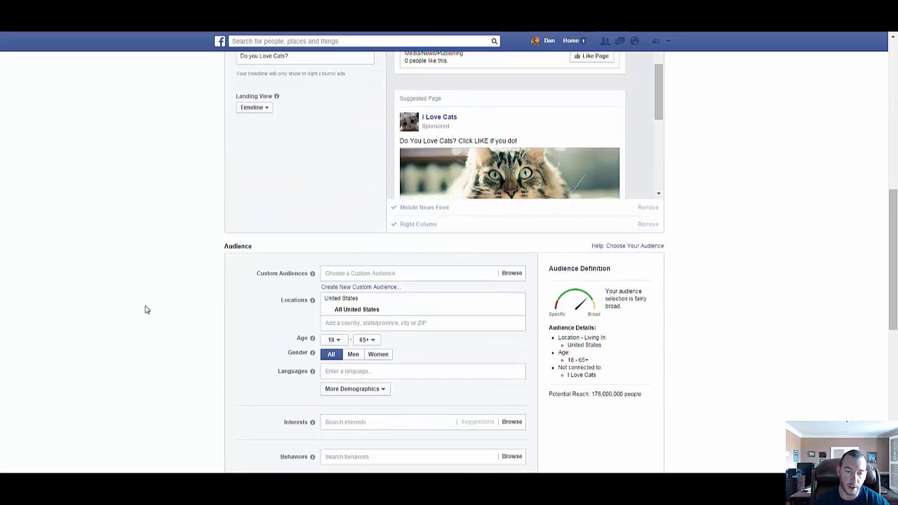
scroll(144, 309, "down", 1)
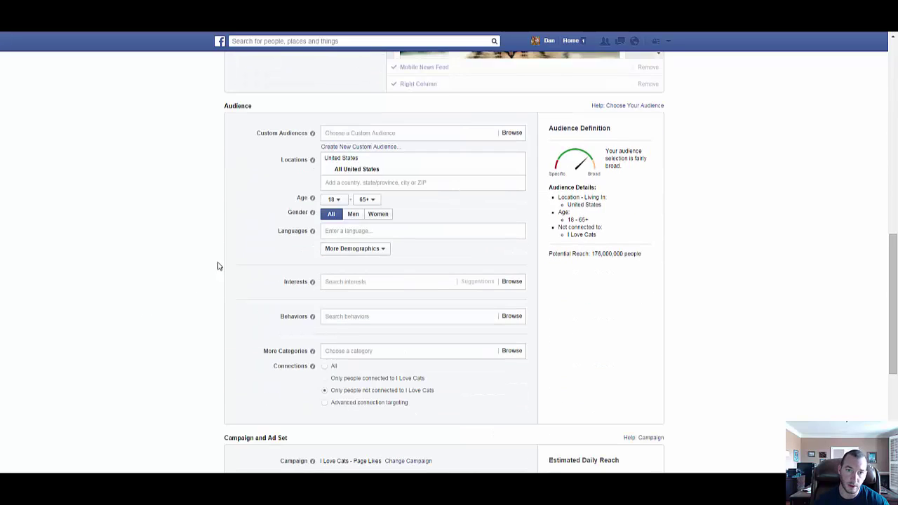
left_click(456, 182)
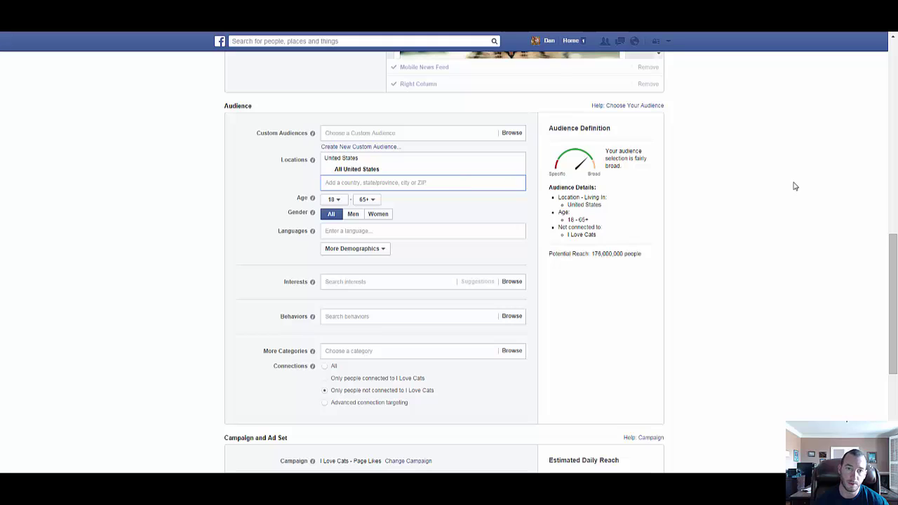
type("can")
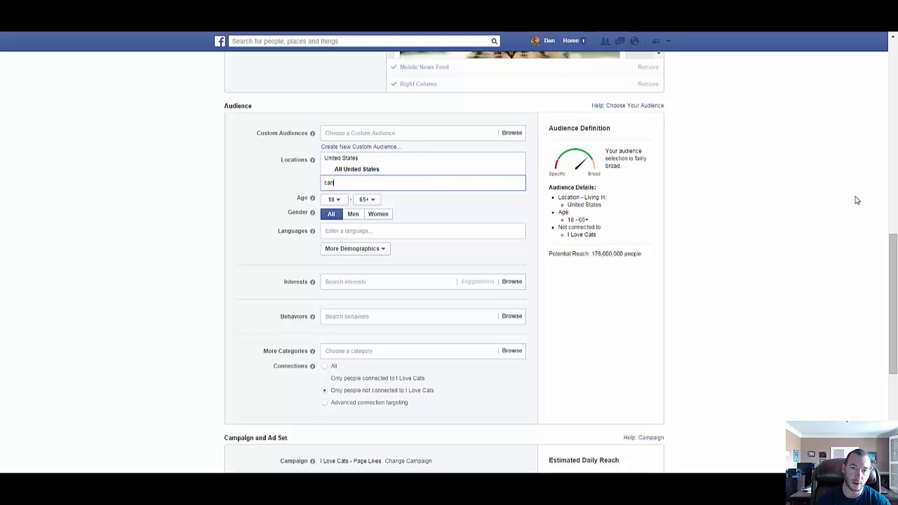
type("a")
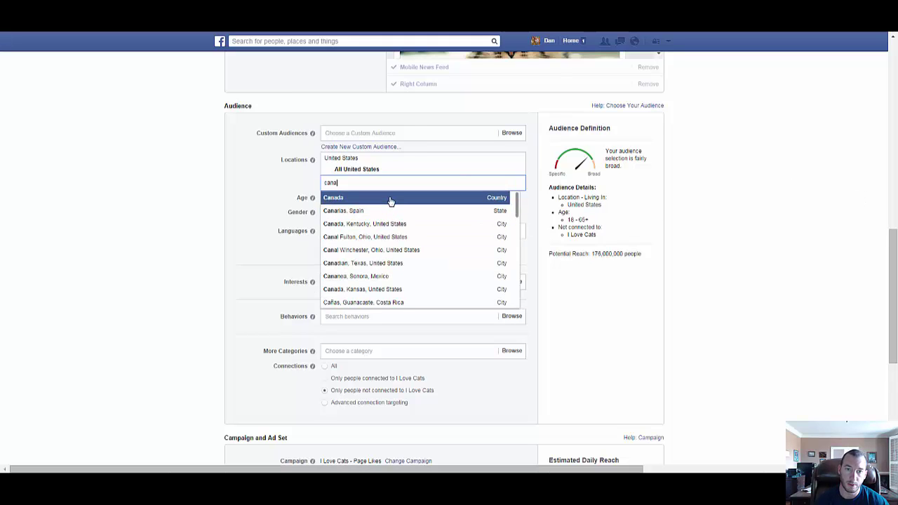
left_click(389, 198)
type("un")
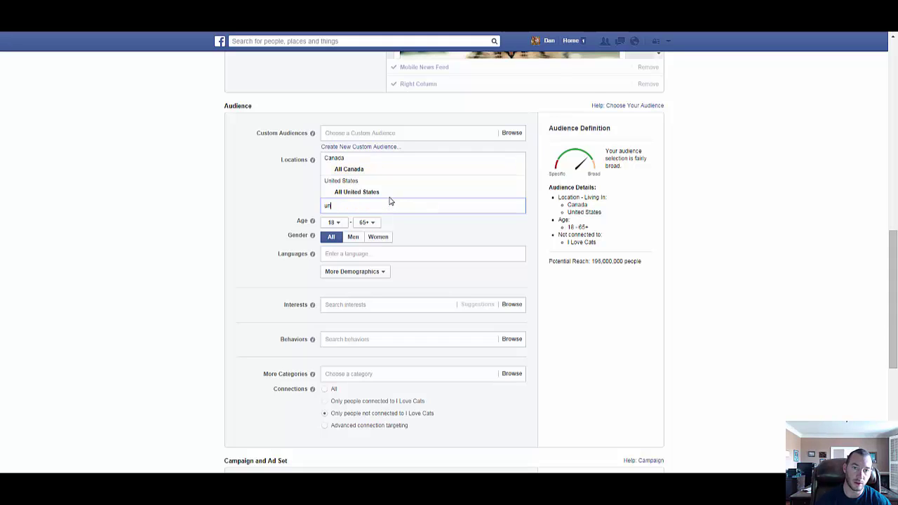
type("ited")
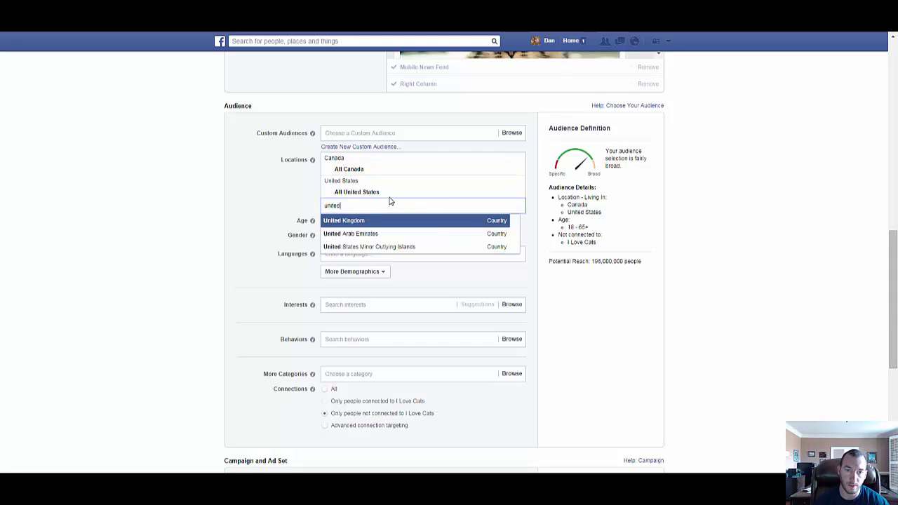
left_click(360, 218)
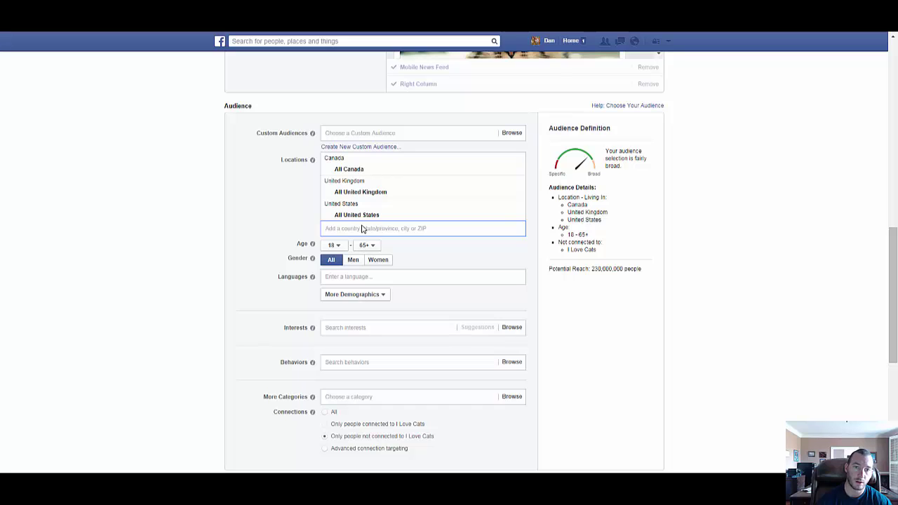
Add the countries Australia and Netherlands to the audience locations.
type("aust")
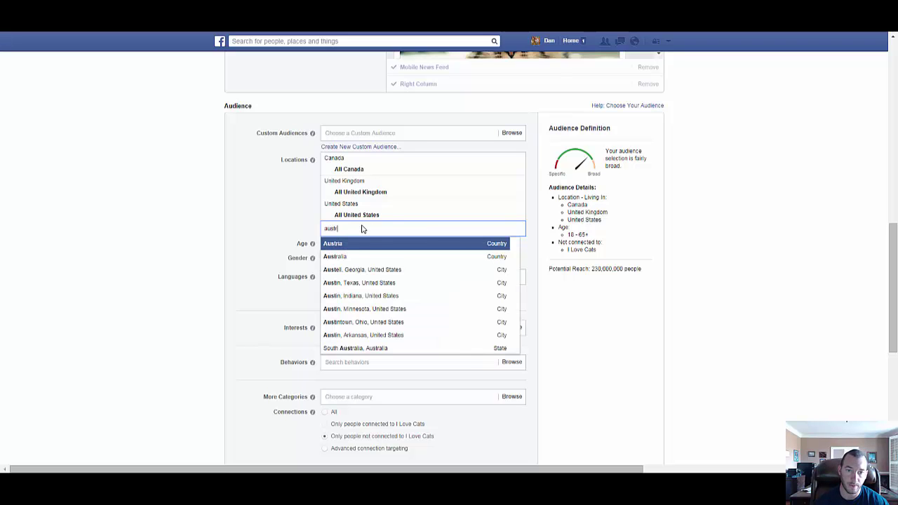
type("r")
left_click(347, 257)
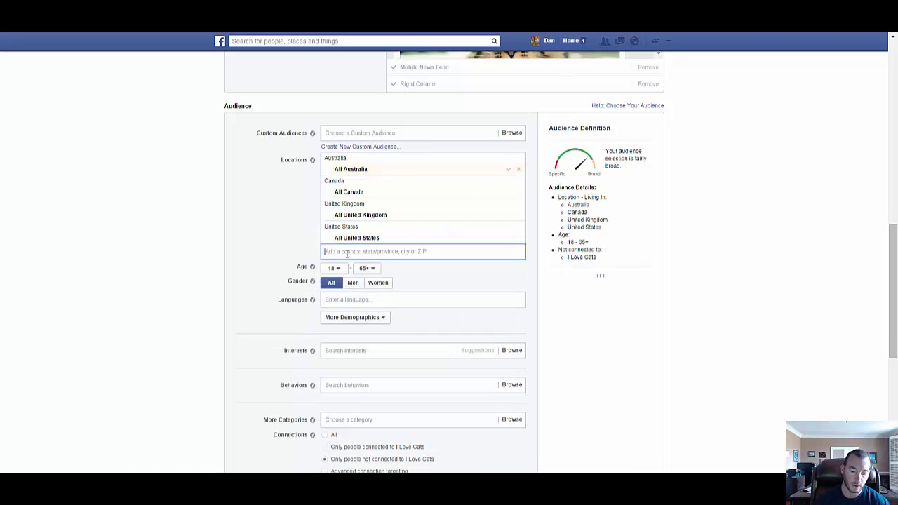
type("nether")
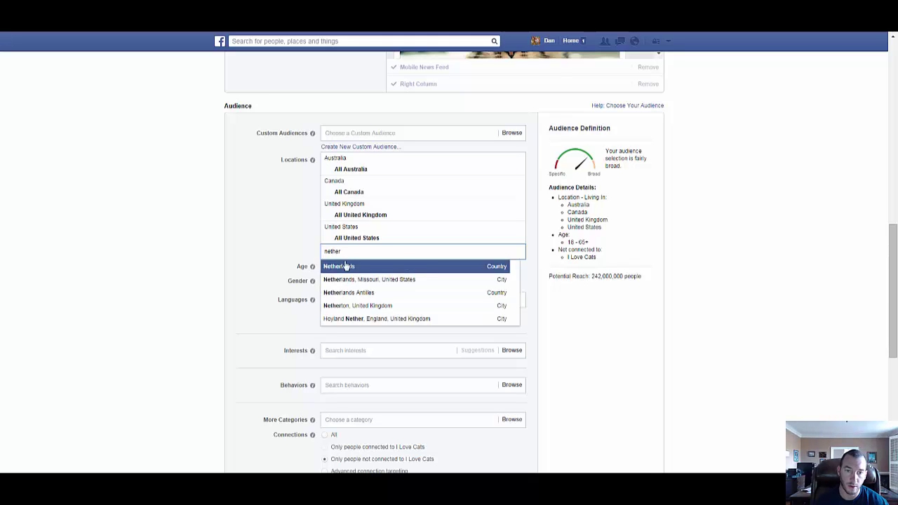
left_click(345, 266)
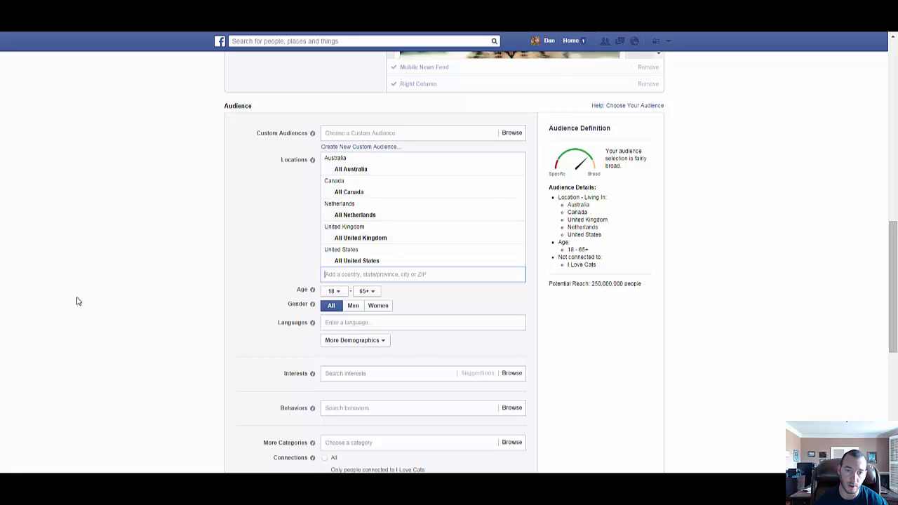
left_click(52, 309)
Set the audience language to English (All).
scroll(52, 309, "down", 2)
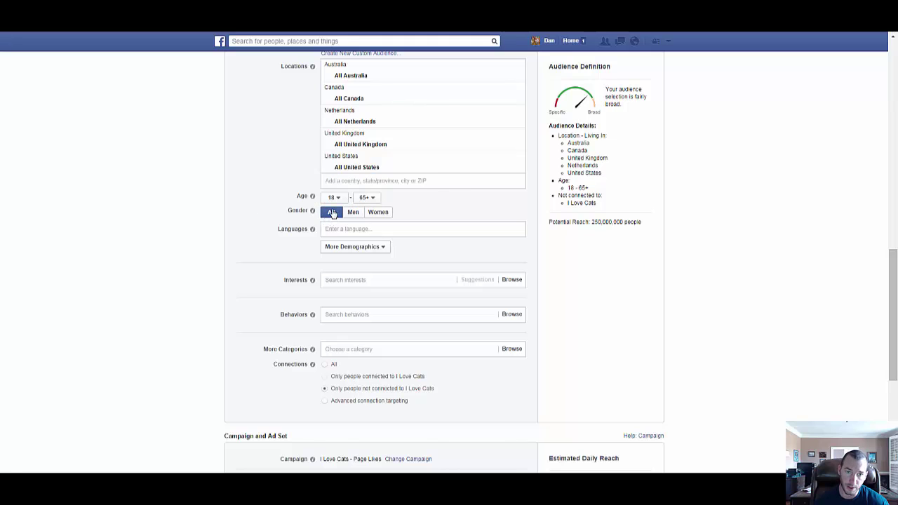
left_click(347, 228)
type("eng")
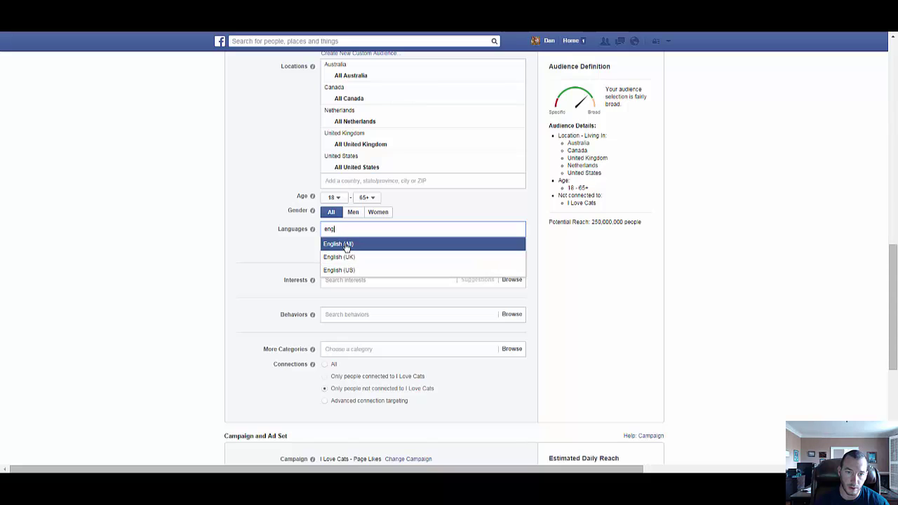
left_click(347, 244)
Add the interests "Cats" and "i love cats" to the audience.
scroll(332, 244, "down", 1)
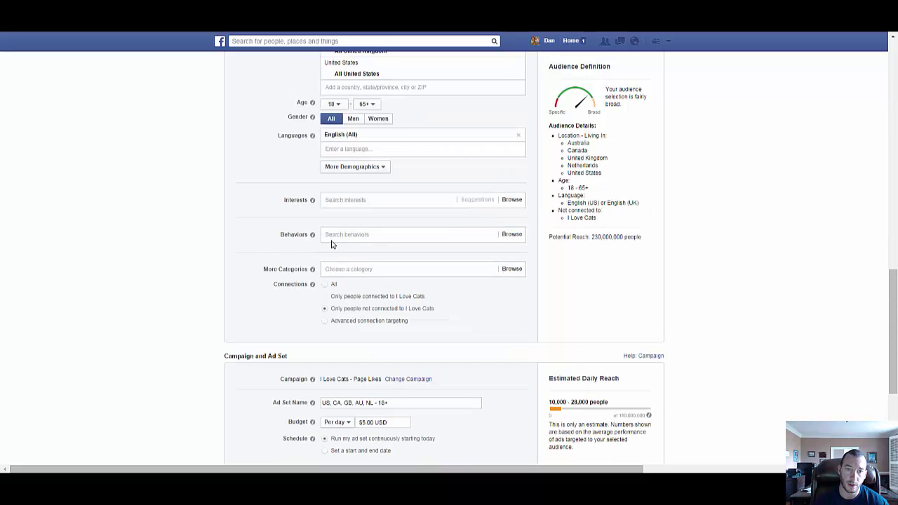
left_click(363, 200)
type("cats")
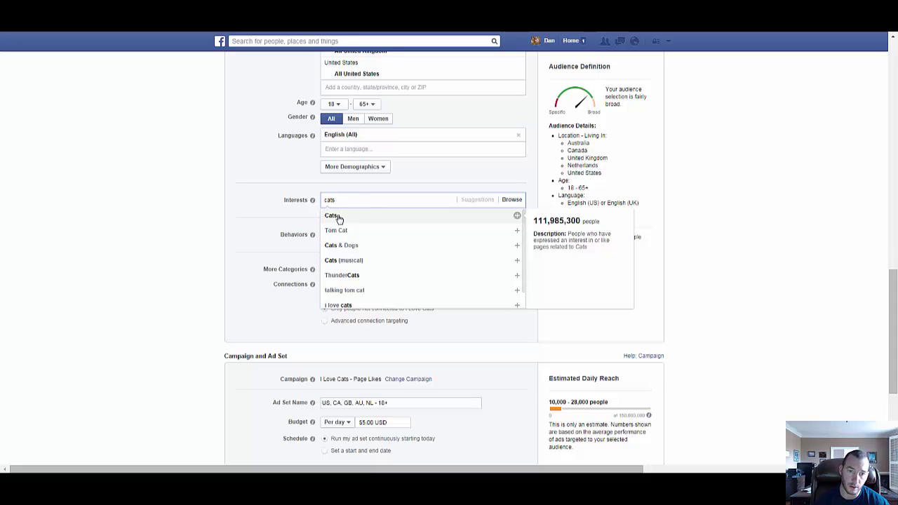
left_click(348, 216)
type("i")
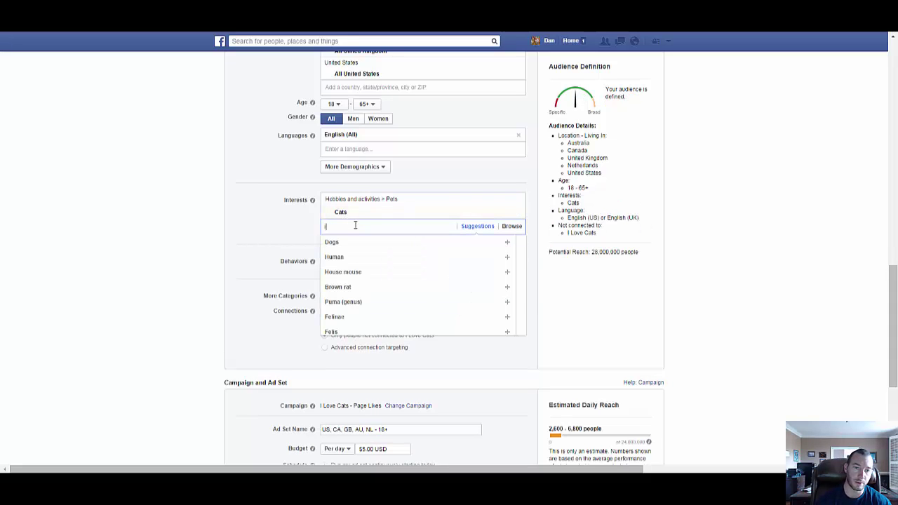
type(" love cats")
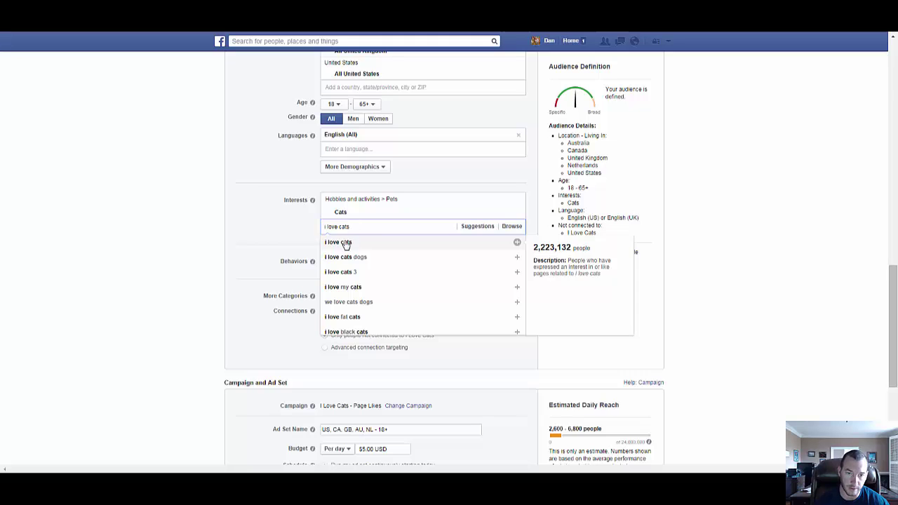
left_click(345, 243)
Add the interests "i love cats 3" and "i love my cats" to the audience.
type("i love cats")
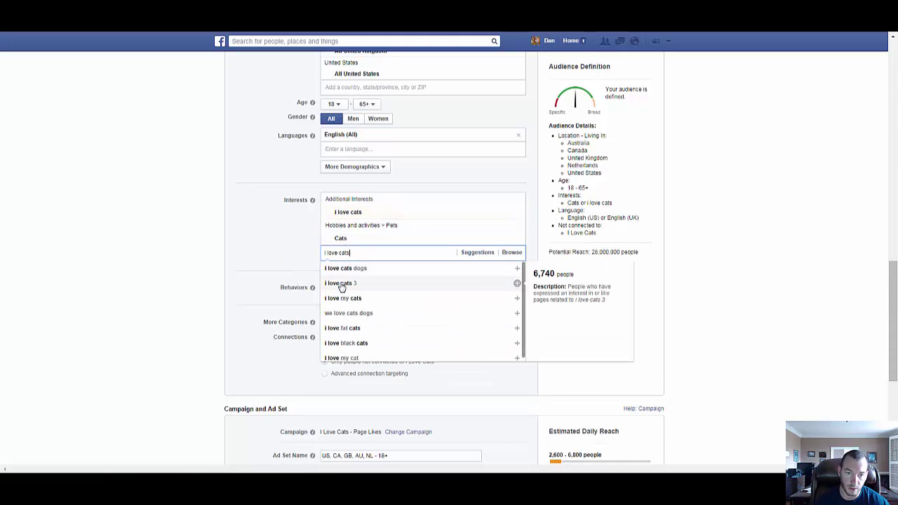
left_click(342, 283)
type("i love cats")
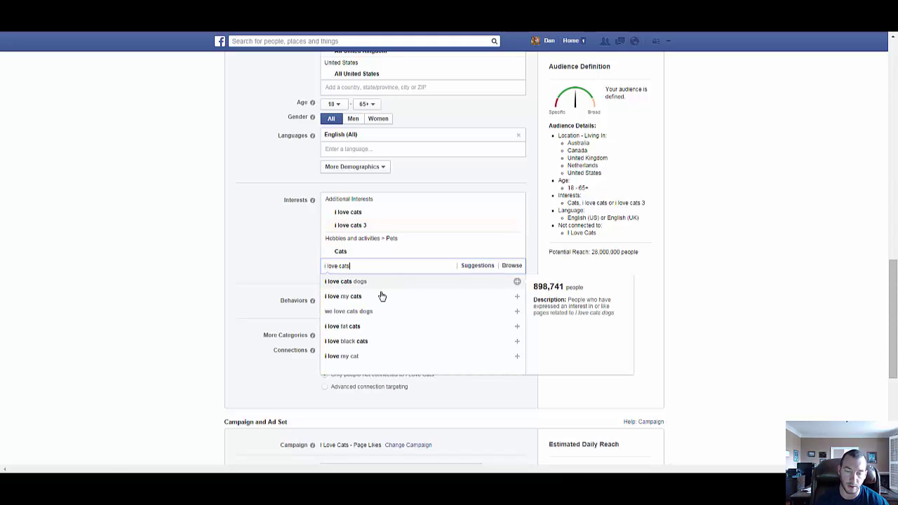
left_click(353, 298)
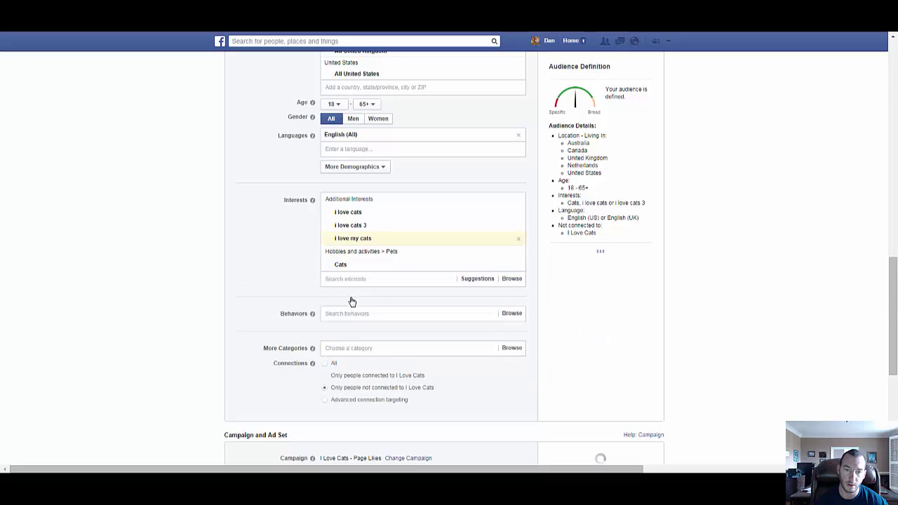
Add the interests "i love fat cats" and "i love black cats" to the audience.
type("i love cats")
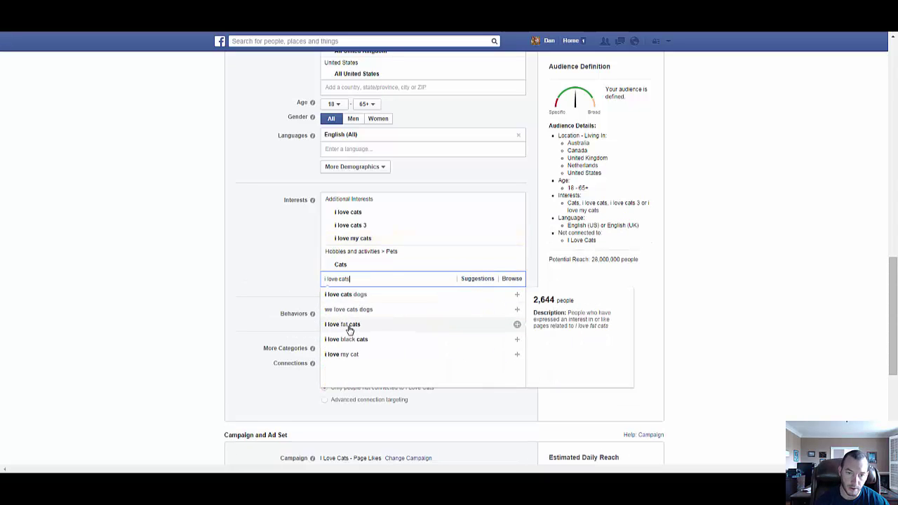
left_click(349, 326)
type("i love")
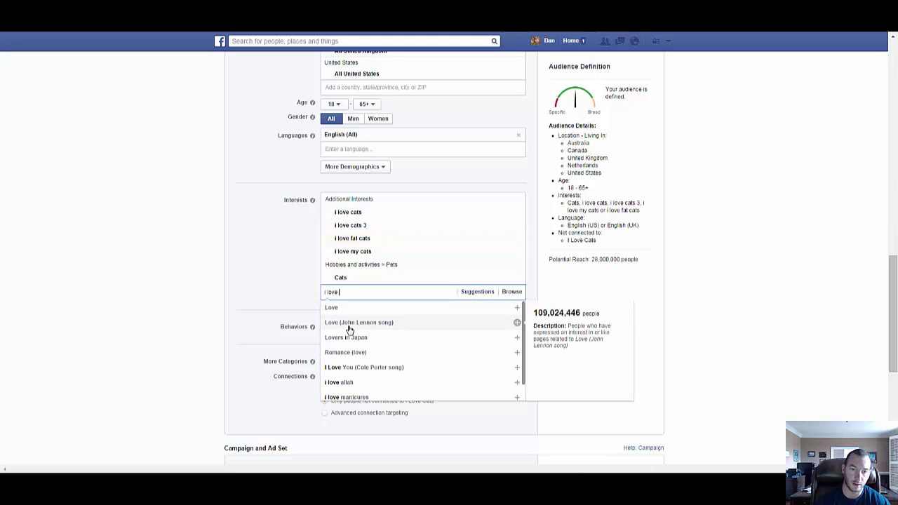
type(" black")
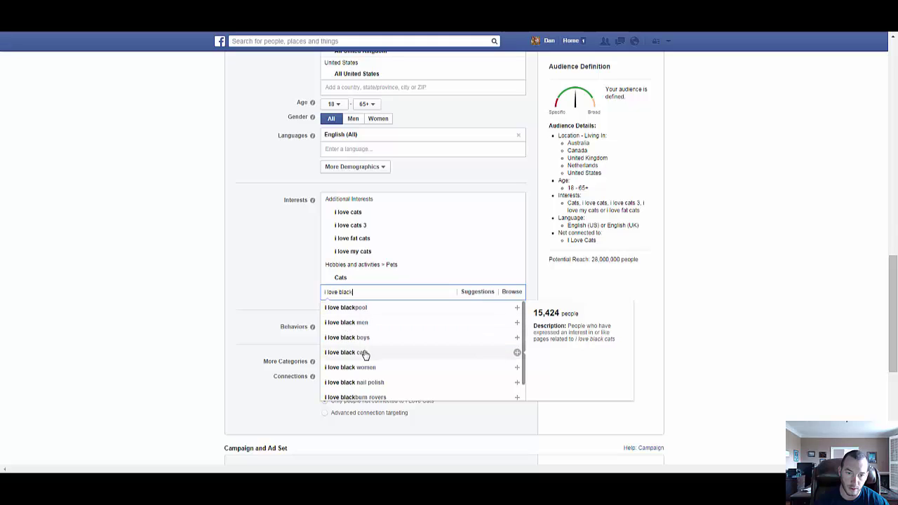
left_click(362, 352)
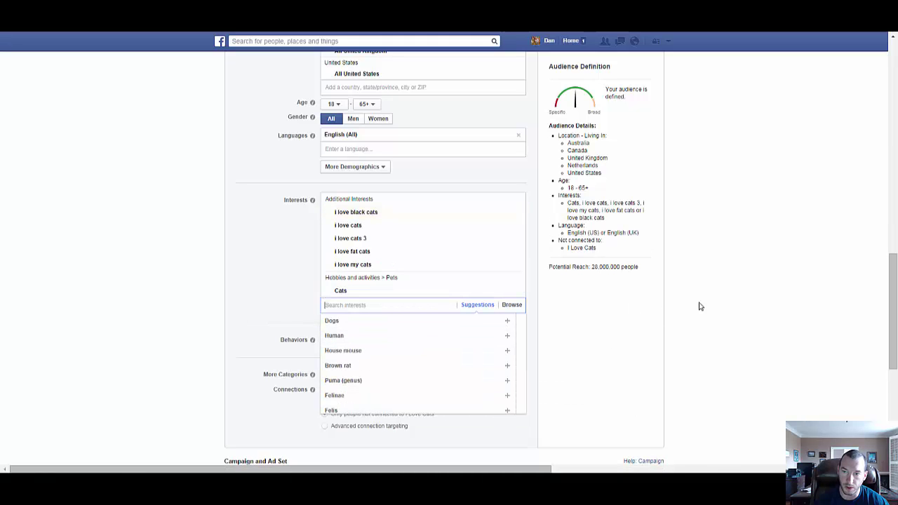
left_click(733, 259)
Remove the broad "Cats" interest under Hobbies and activities > Pets from the audience.
mouse_move(455, 230)
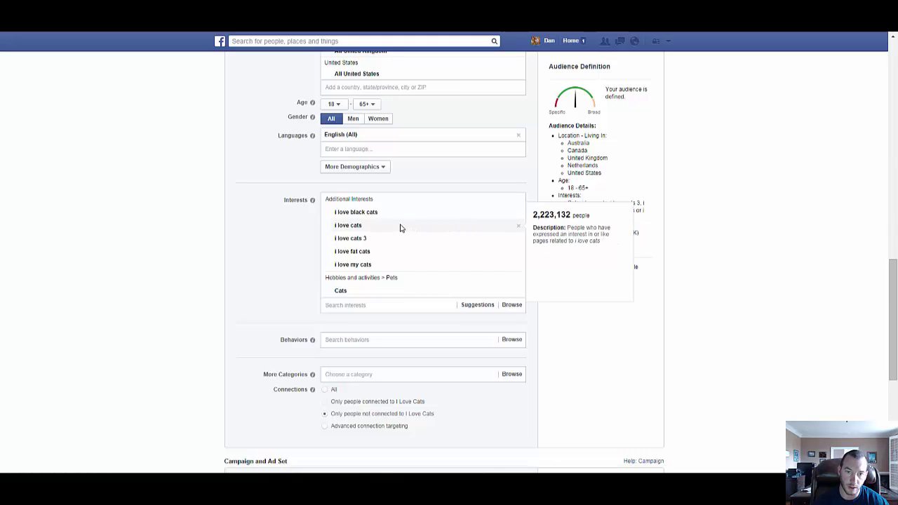
mouse_move(349, 292)
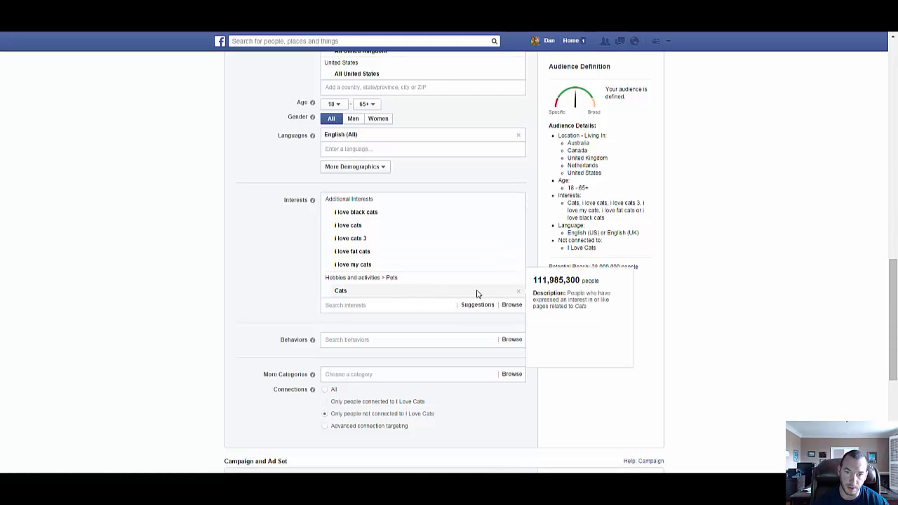
left_click(519, 291)
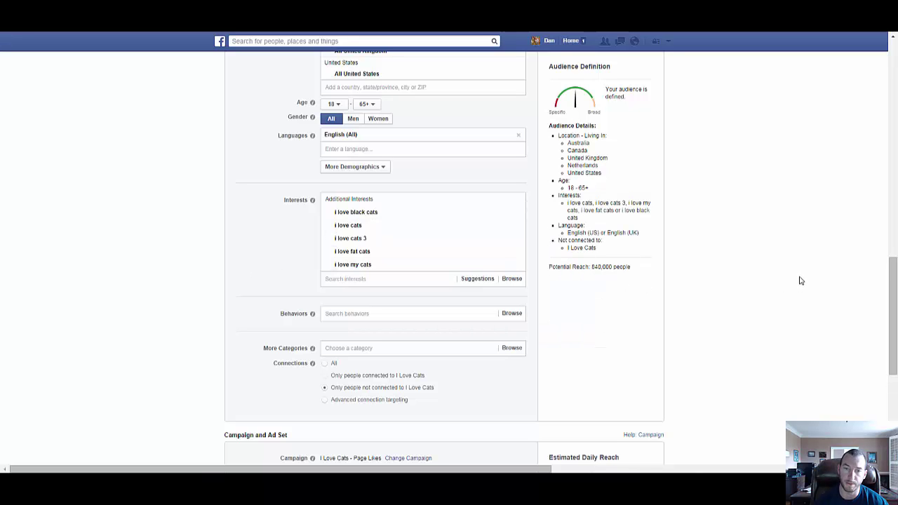
Search the interests for "i love cats" and add "i love my cat" to the audience.
left_click(388, 279)
type("i love c")
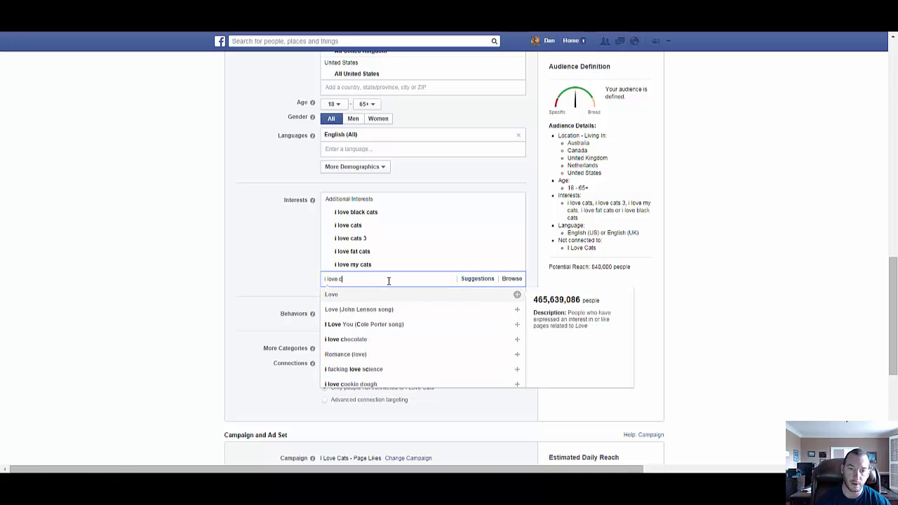
type("ats")
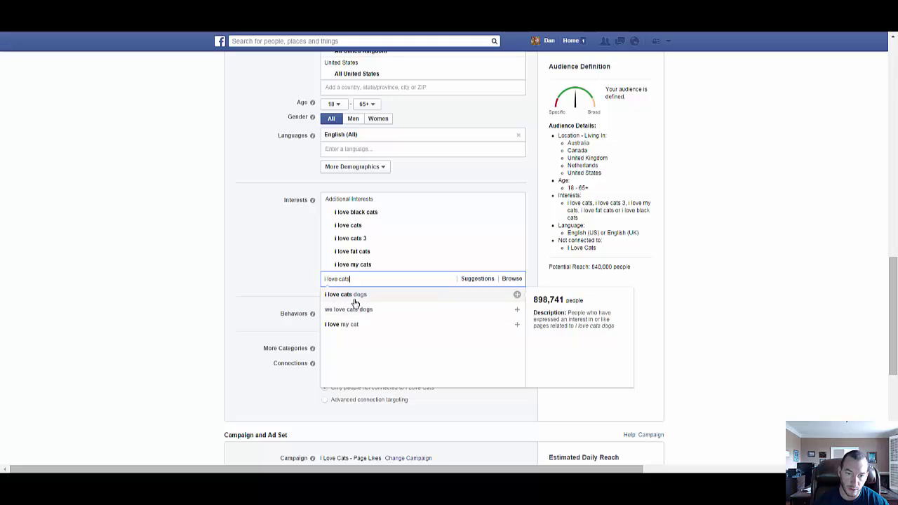
left_click(351, 324)
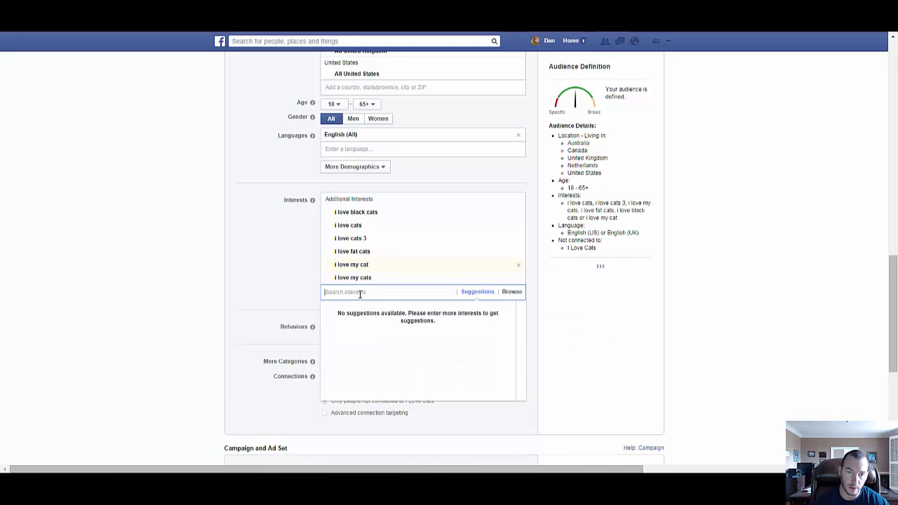
Search for cat rescue interests and add "blind cat rescue sanctuary inc" and "siamese cat rescue center" to the audience.
type("cat rescue")
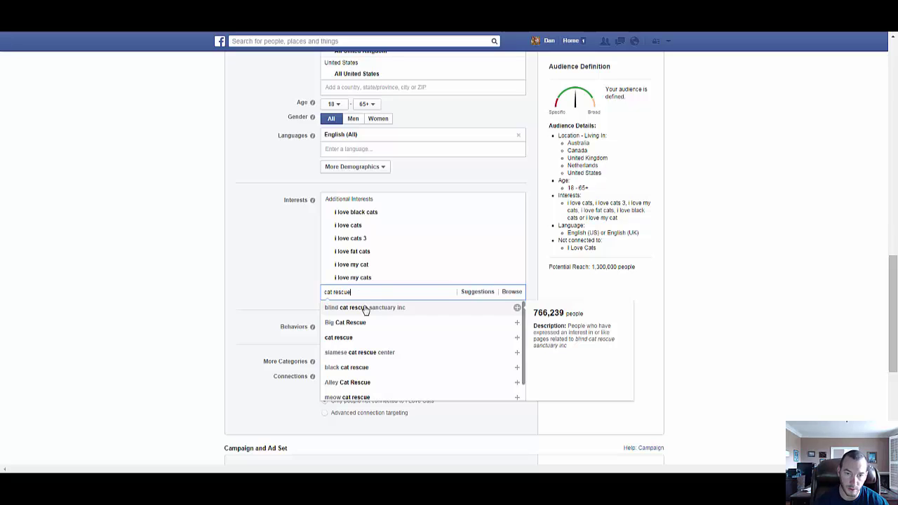
left_click(365, 307)
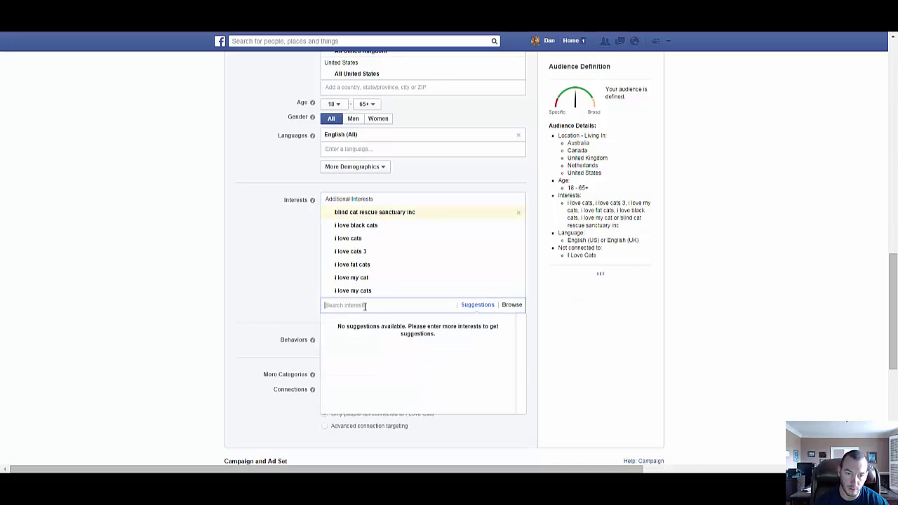
type("cat rescue")
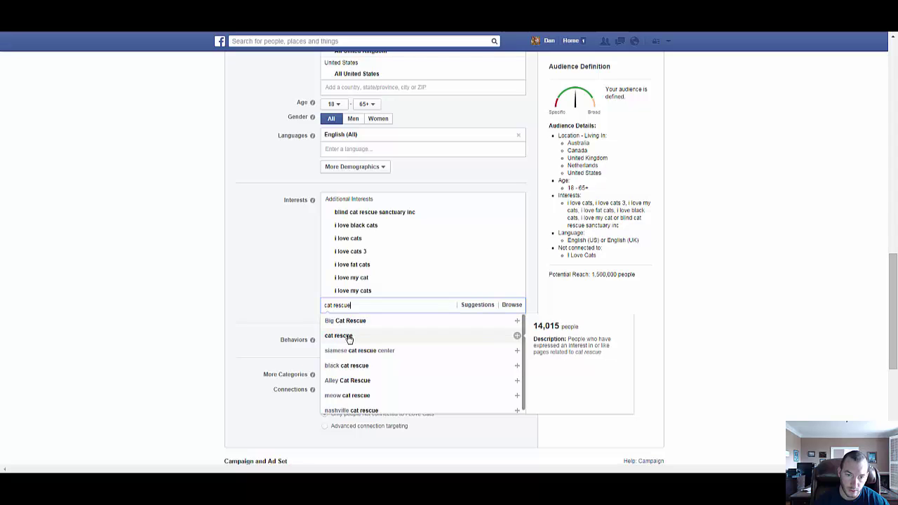
left_click(356, 355)
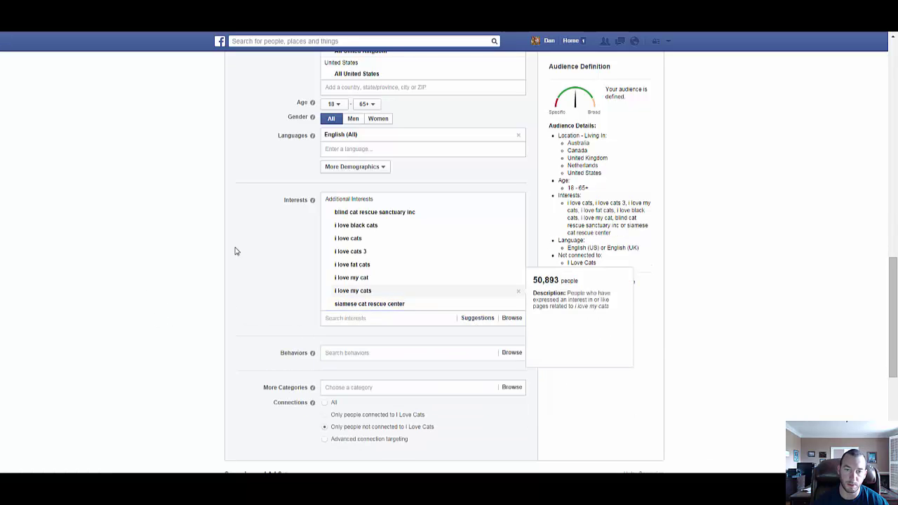
Rename the ad set as "main countries, all gender, all ages", checking the chosen audience settings for the wording.
scroll(139, 313, "down", 2)
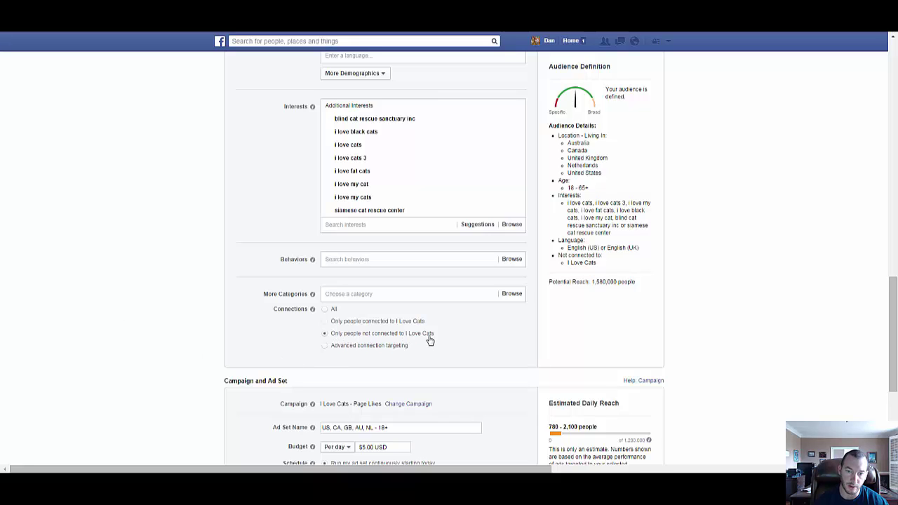
scroll(470, 334, "down", 3)
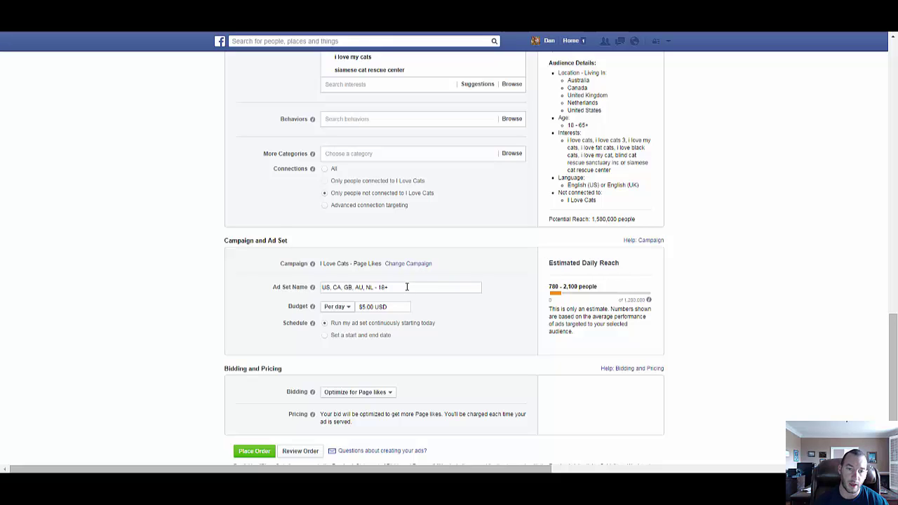
left_click_drag(407, 287, 195, 283)
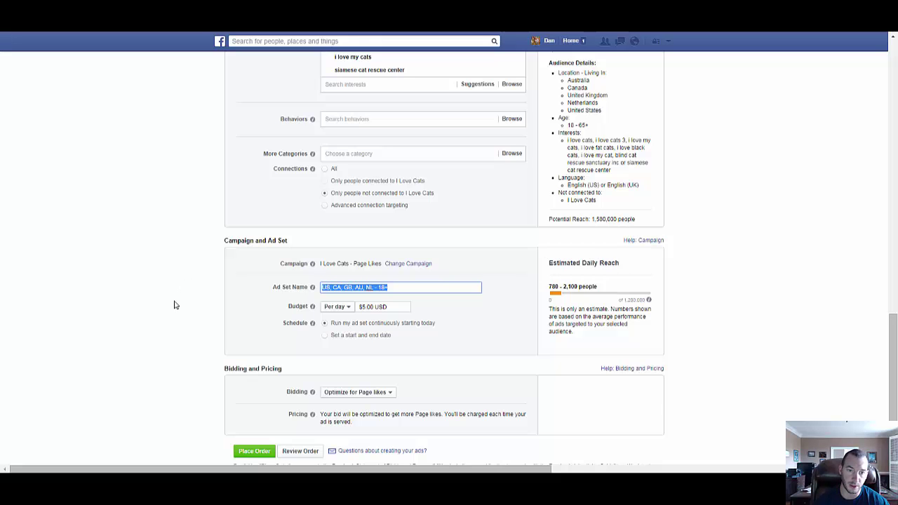
scroll(172, 316, "up", 4)
scroll(172, 316, "up", 4)
scroll(172, 319, "down", 2)
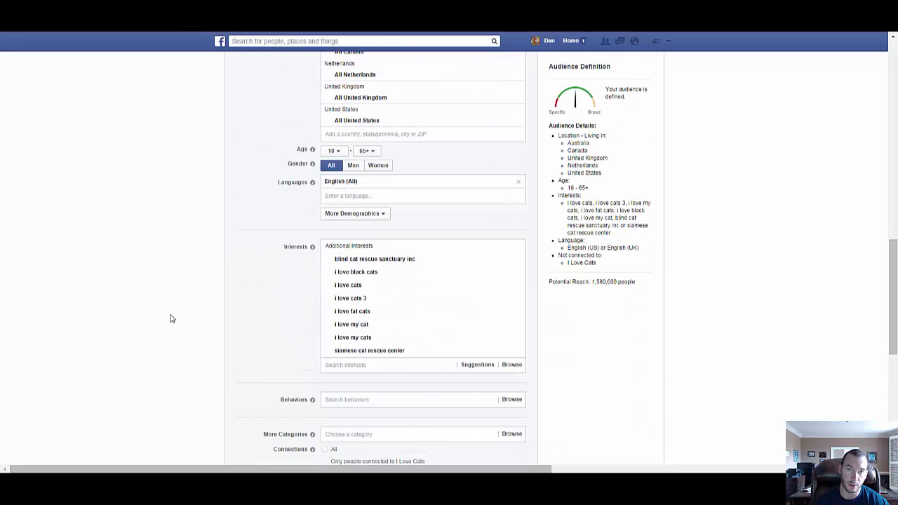
scroll(172, 318, "up", 2)
scroll(169, 319, "down", 5)
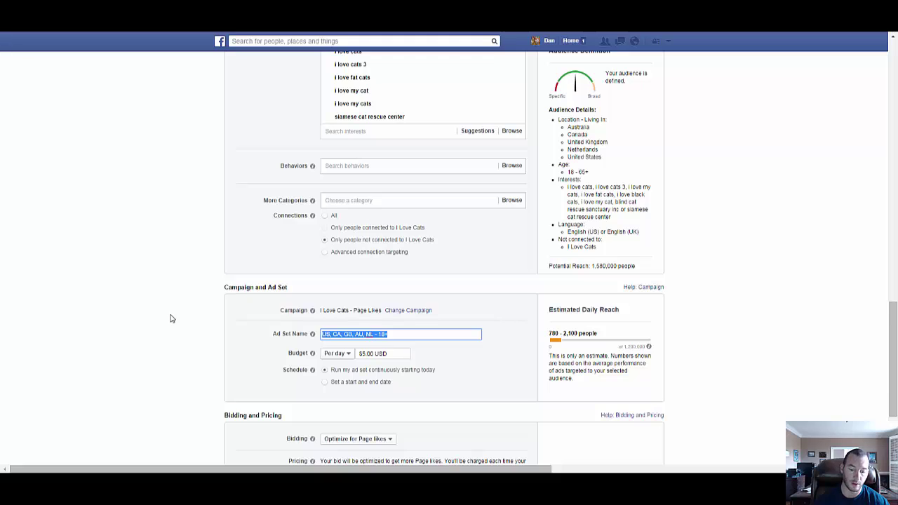
type("main countrie")
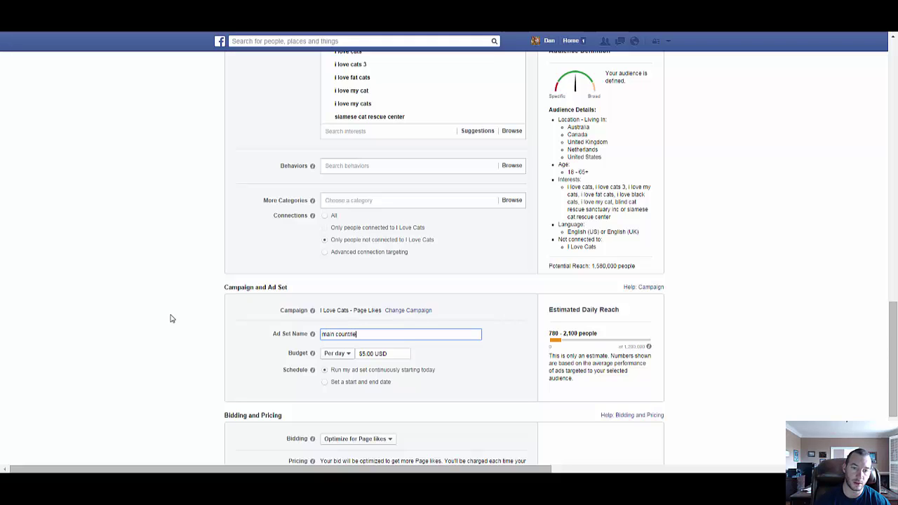
type("s, all.")
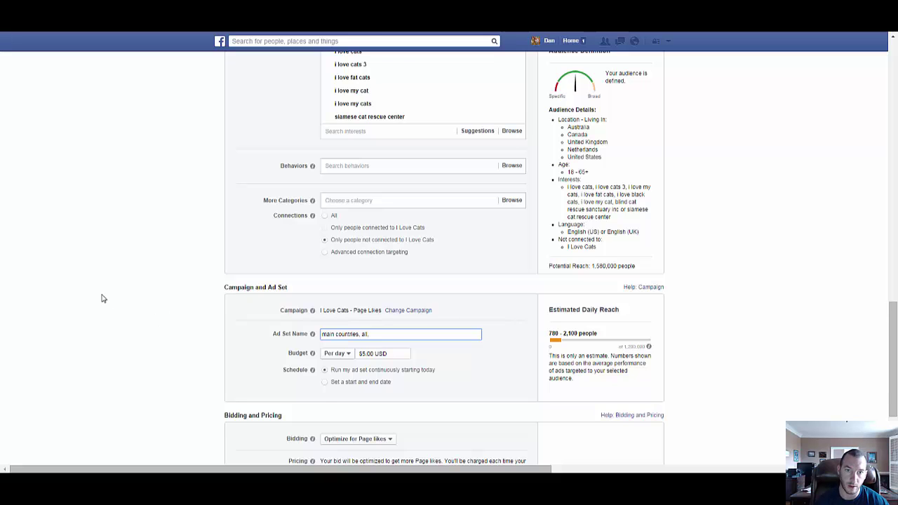
scroll(103, 302, "up", 2)
scroll(107, 306, "up", 1)
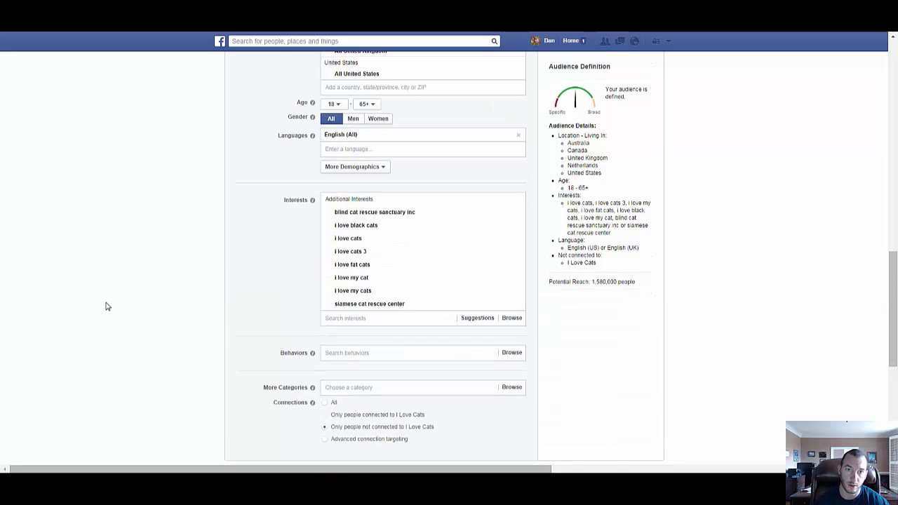
scroll(107, 306, "down", 4)
type("a")
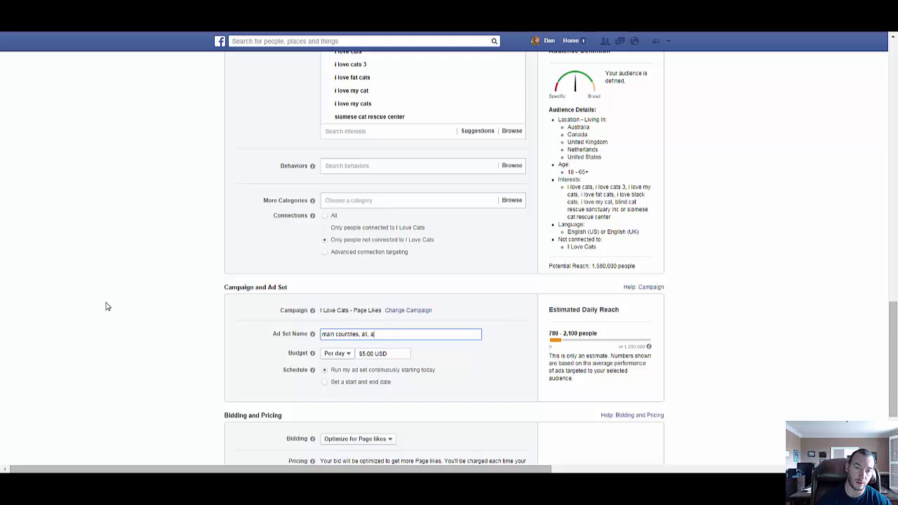
type("ll agend")
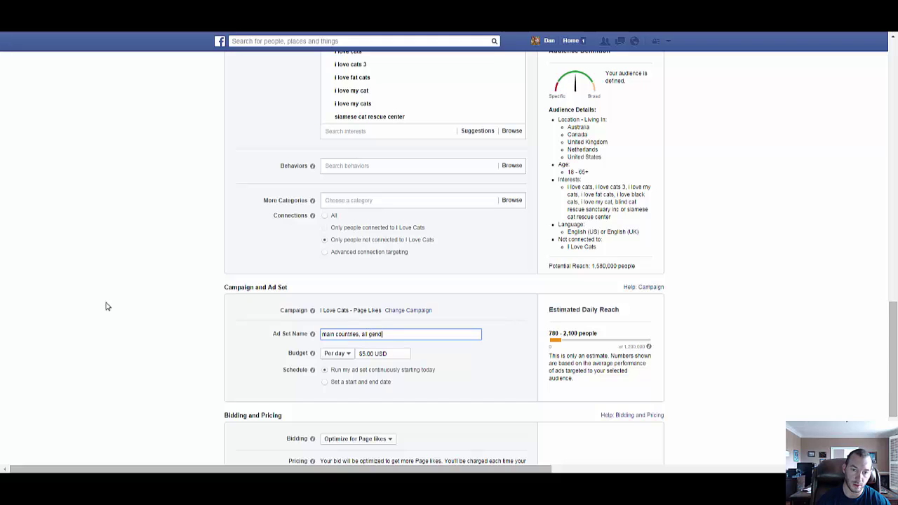
type("er, all ages")
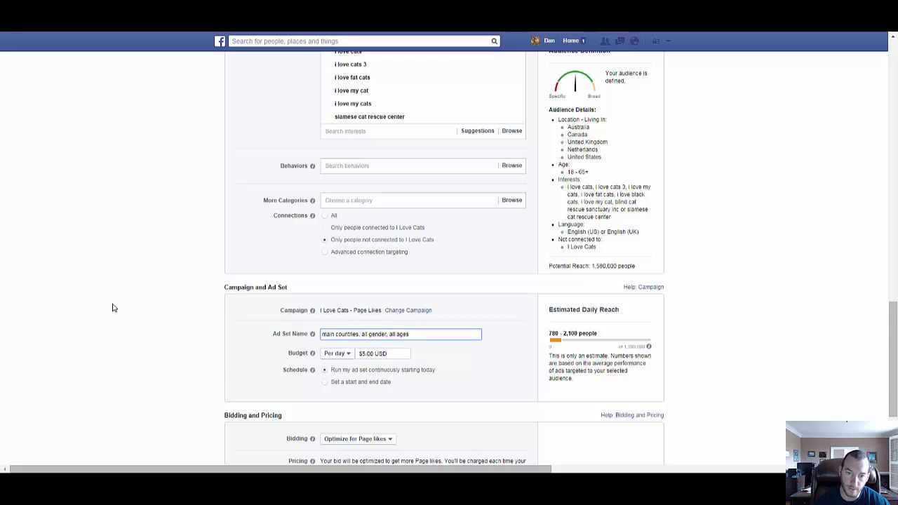
Review the audience settings, place the order for the ads, and start a similar ad from it.
scroll(107, 306, "down", 1)
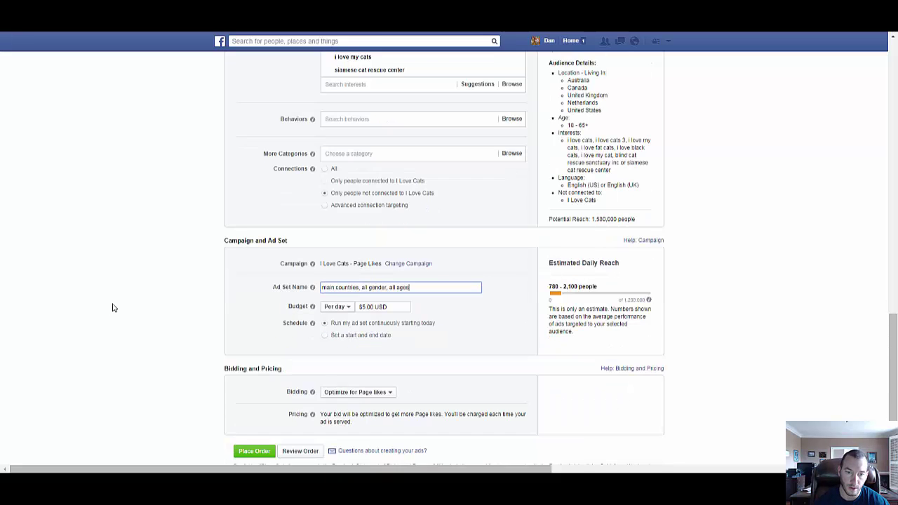
scroll(112, 306, "up", 5)
scroll(112, 307, "up", 4)
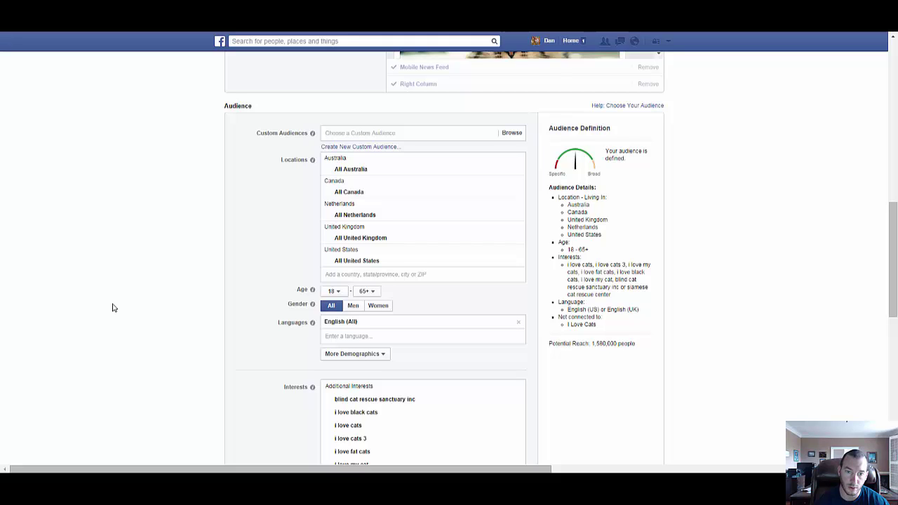
scroll(113, 307, "down", 5)
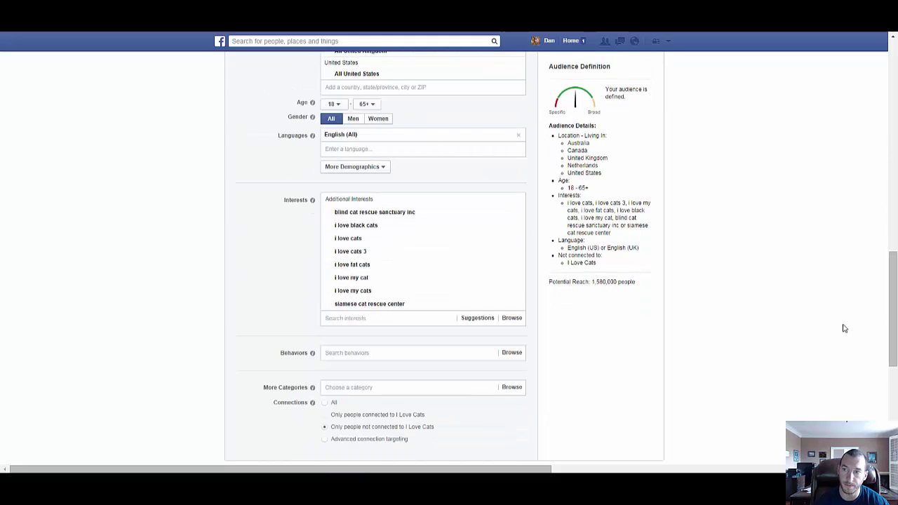
left_click_drag(894, 277, 894, 348)
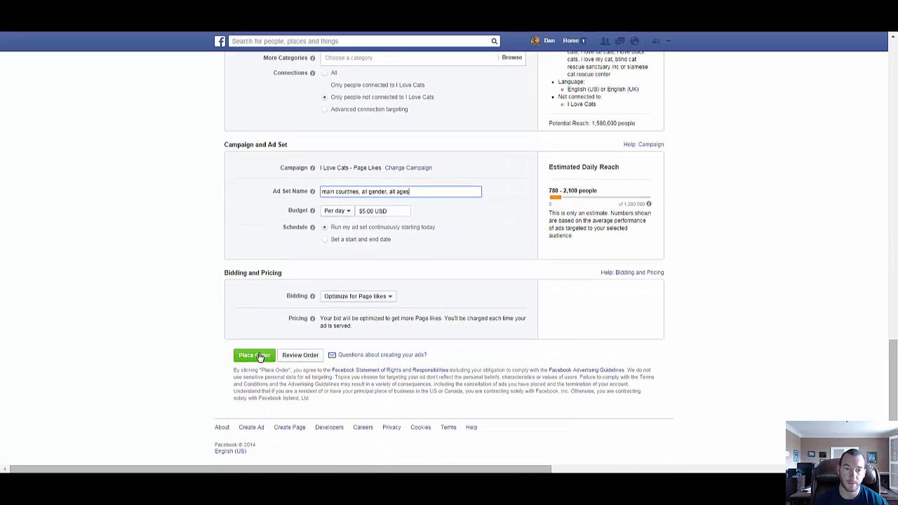
left_click(260, 356)
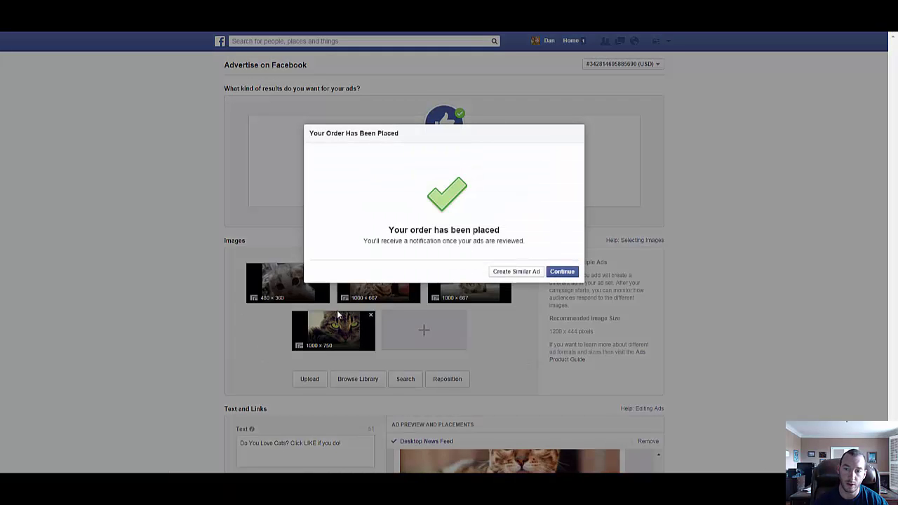
left_click(517, 273)
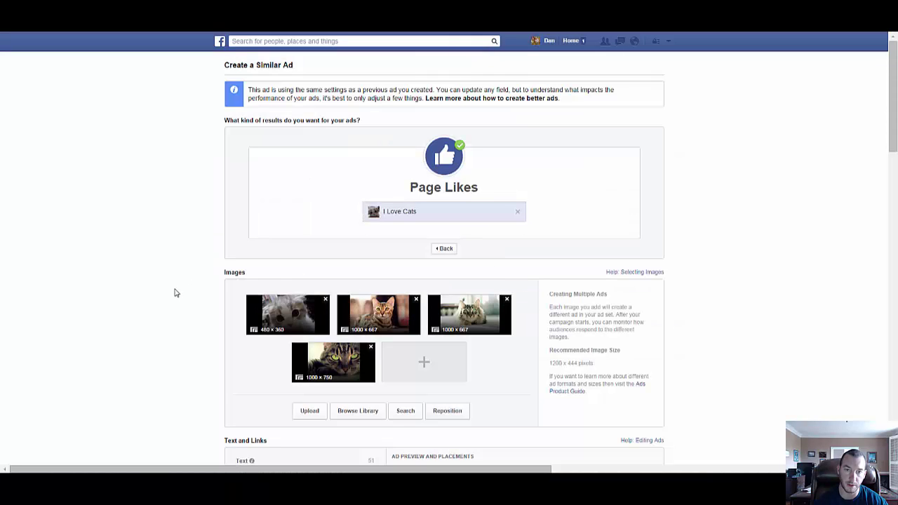
scroll(160, 305, "down", 3)
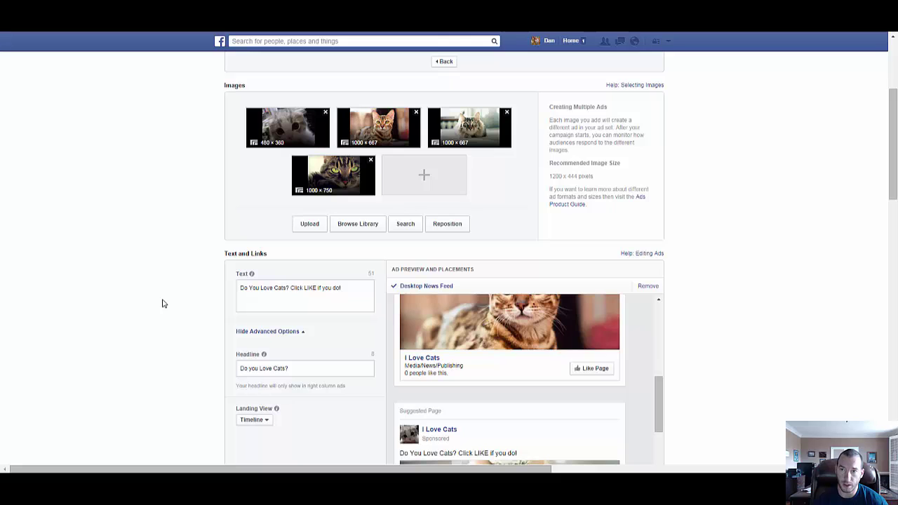
Look through the similar ad's images, text and audience settings and restrict its gender targeting to men.
scroll(162, 303, "down", 2)
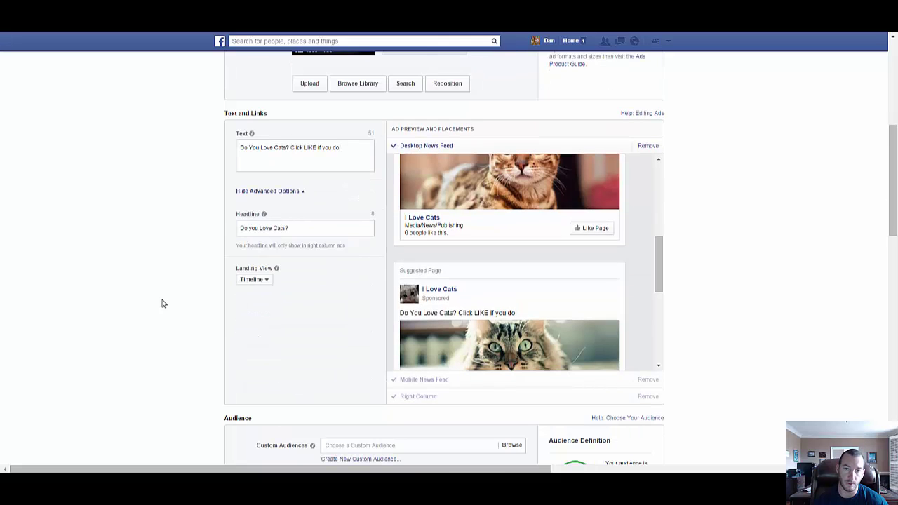
scroll(162, 303, "down", 4)
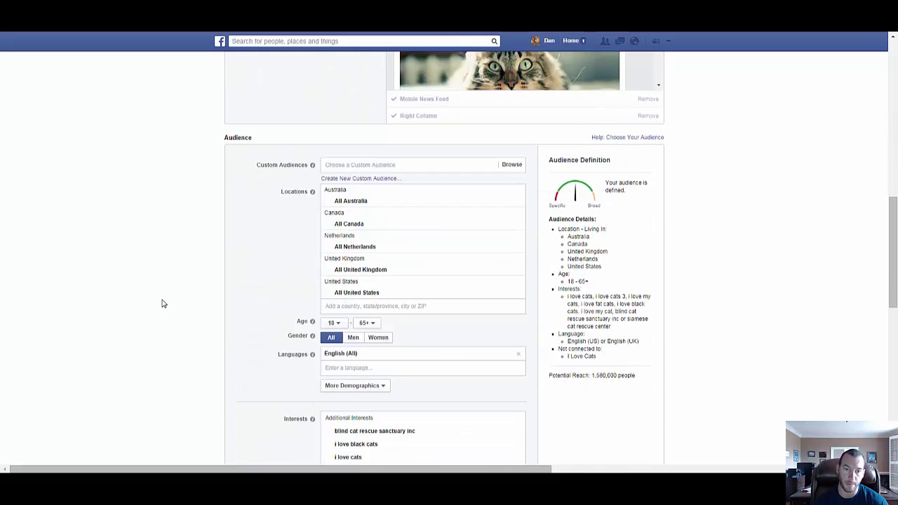
scroll(162, 300, "up", 1)
scroll(163, 300, "up", 7)
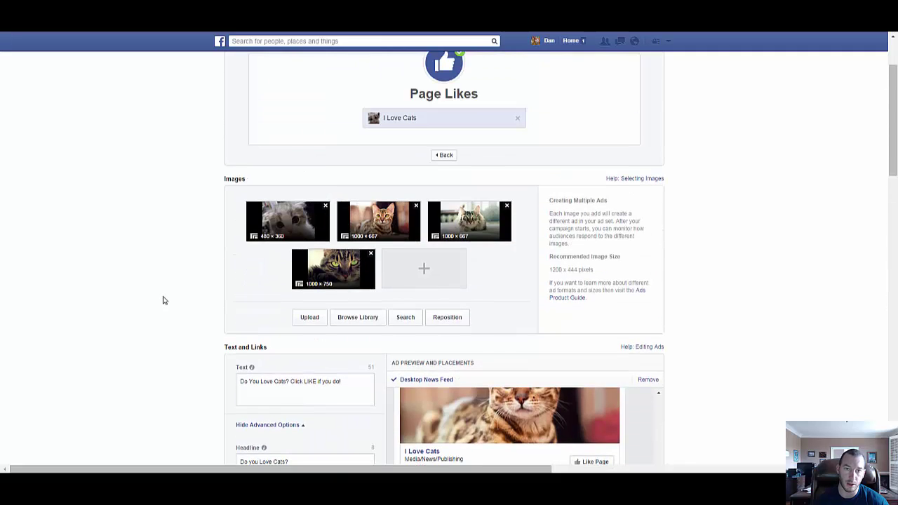
scroll(163, 301, "down", 3)
scroll(163, 300, "down", 7)
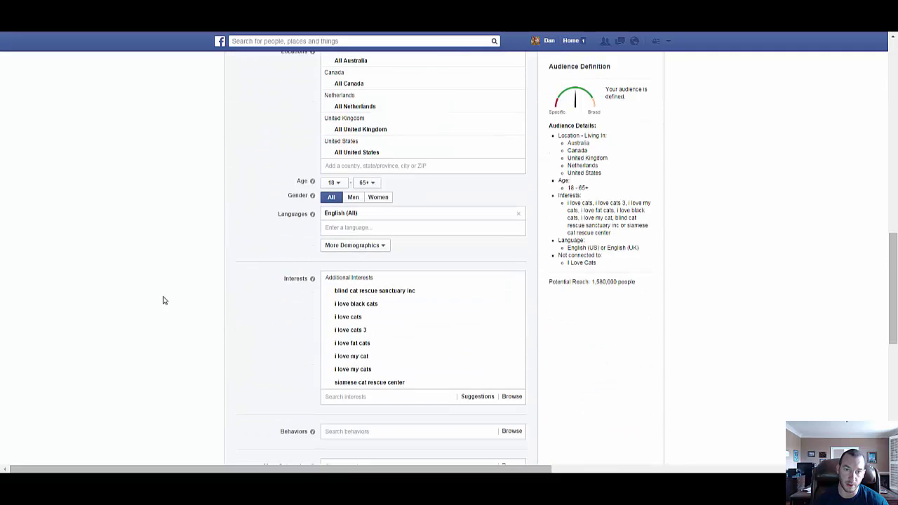
left_click(353, 197)
Assign the ad to a new ad set named "main countries, men, all ages".
scroll(112, 320, "down", 3)
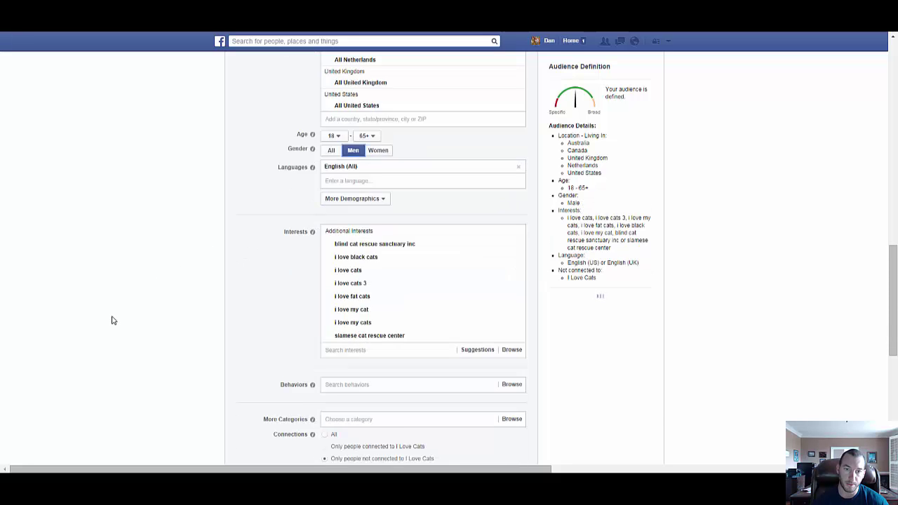
scroll(187, 331, "down", 2)
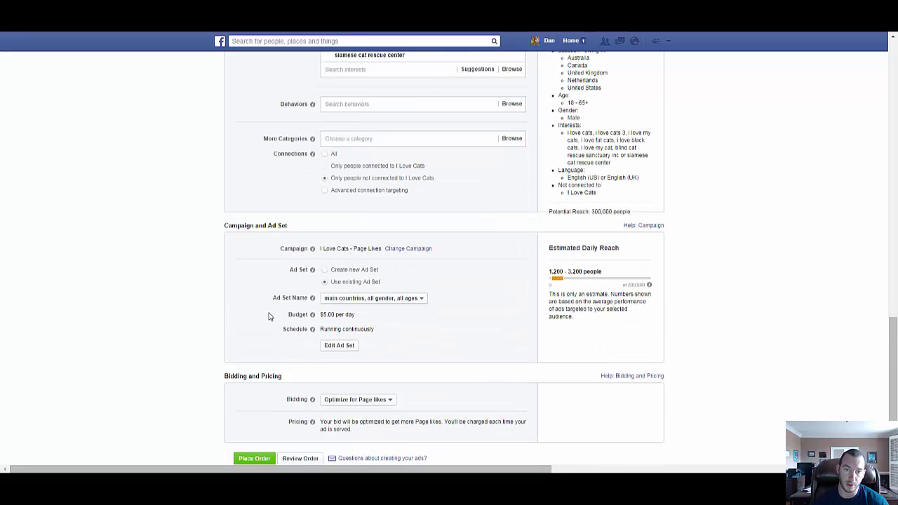
left_click(326, 271)
left_click(420, 298)
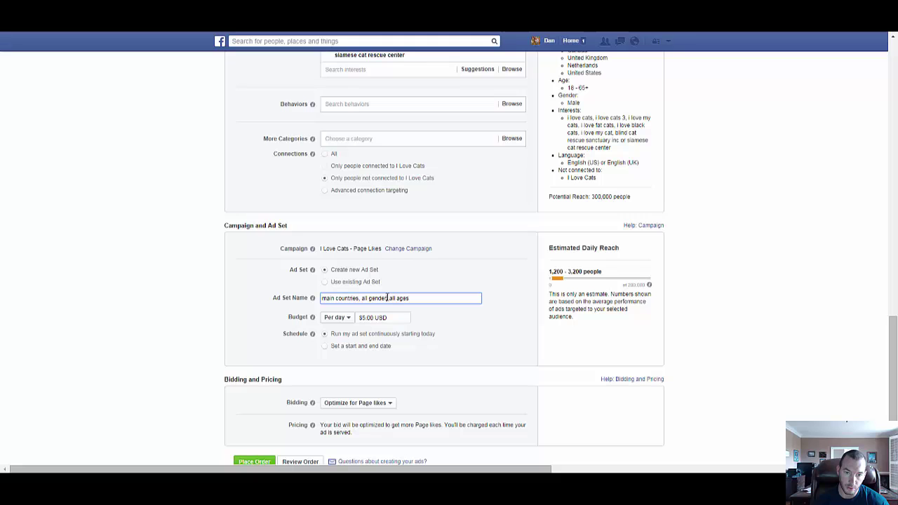
left_click_drag(387, 298, 363, 297)
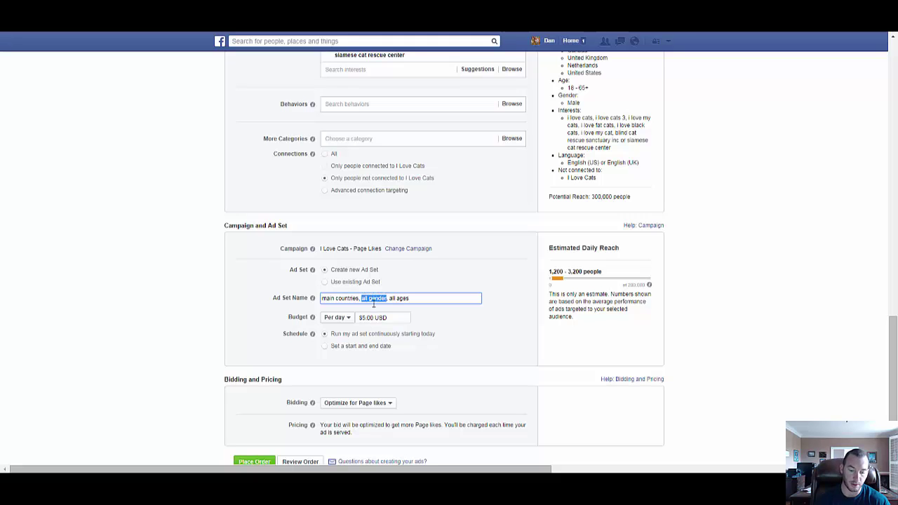
type("men")
Place the order for the men's ad and start a similar ad from it.
scroll(243, 319, "down", 3)
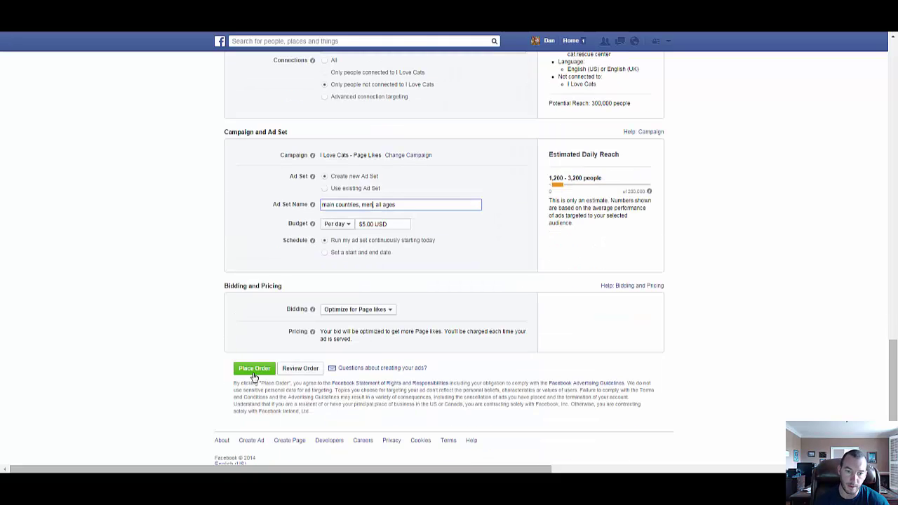
left_click(259, 373)
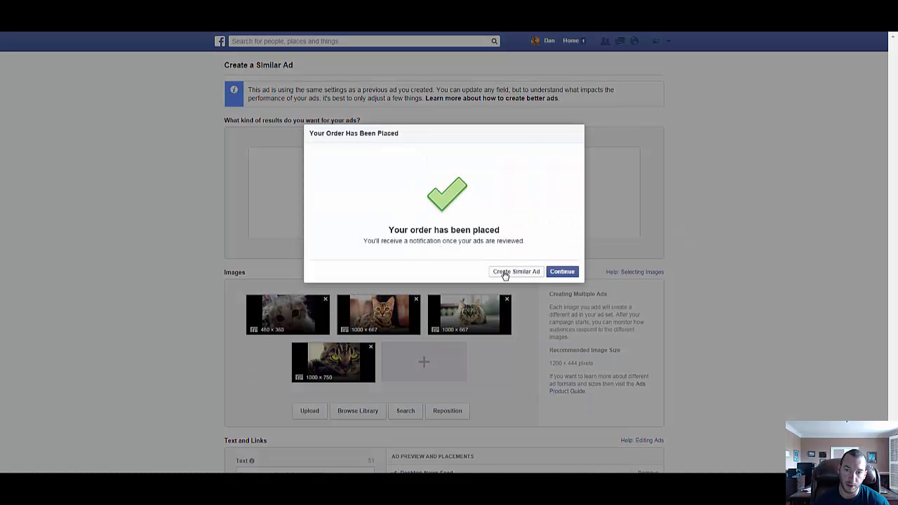
left_click(502, 273)
Switch the new ad's gender targeting to women in the audience settings.
scroll(226, 321, "down", 4)
scroll(215, 323, "down", 6)
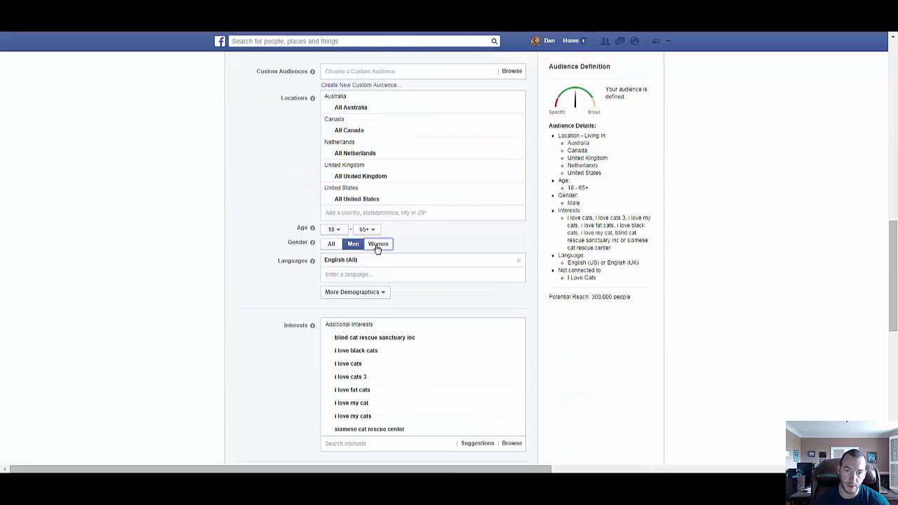
left_click(378, 244)
Assign the ad to a new ad set named "main countries, women, all ages".
scroll(239, 302, "down", 2)
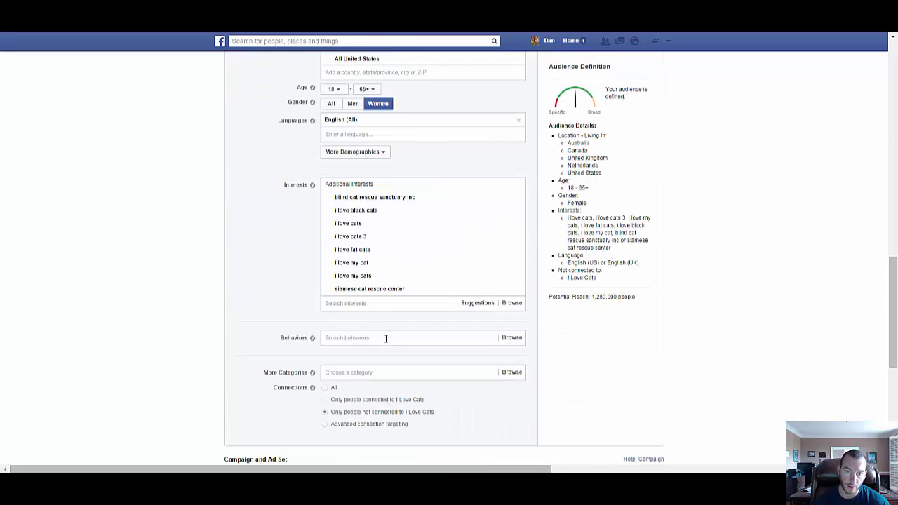
scroll(261, 342, "down", 3)
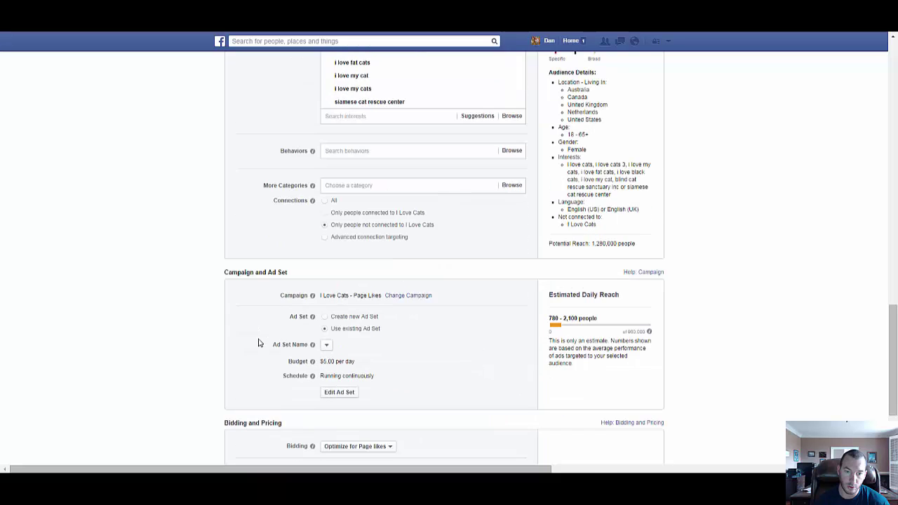
left_click(323, 316)
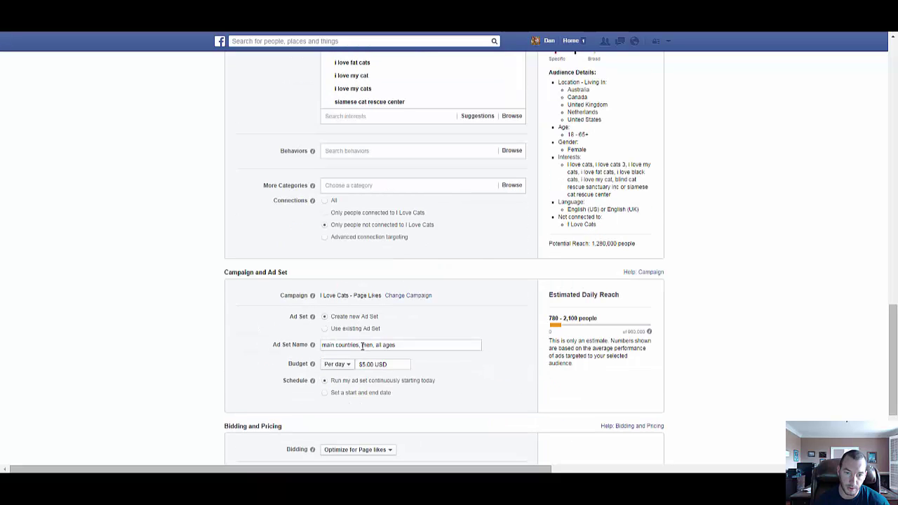
left_click(362, 345)
type("wo")
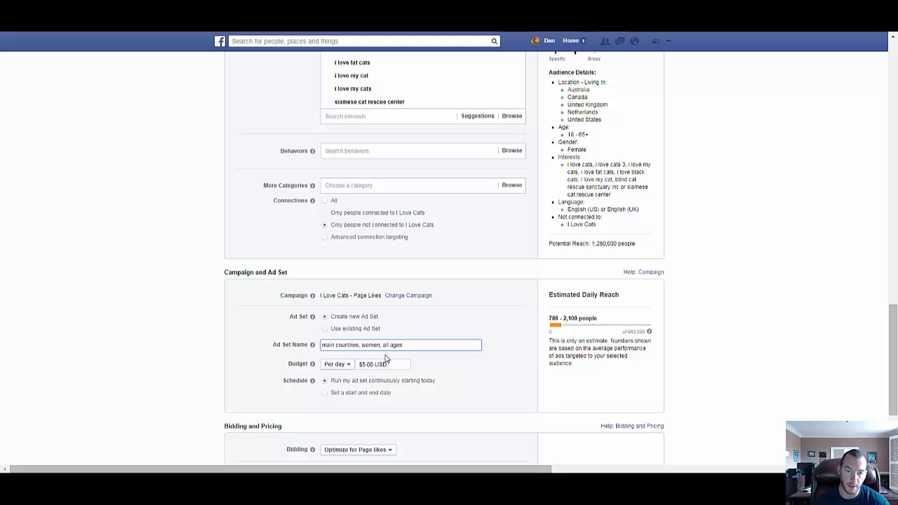
Place the order for the women's ad and start another similar ad from it.
scroll(134, 333, "down", 3)
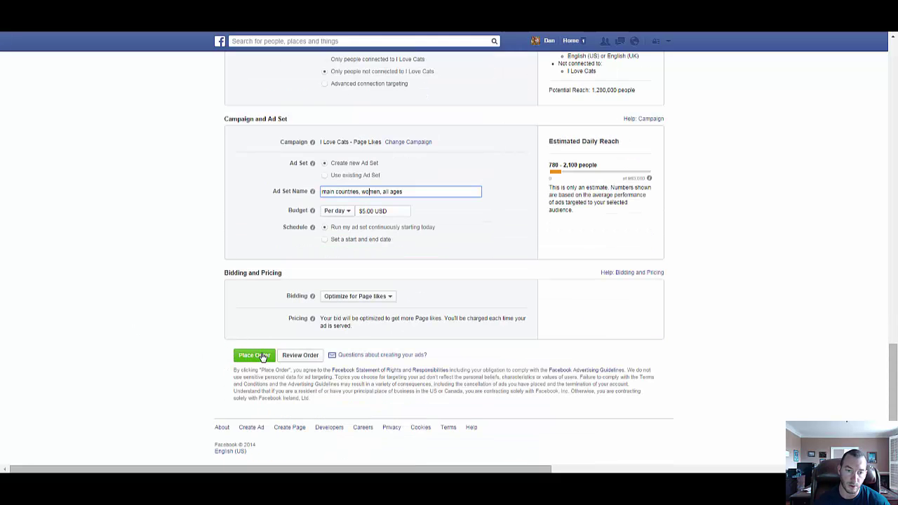
left_click(262, 356)
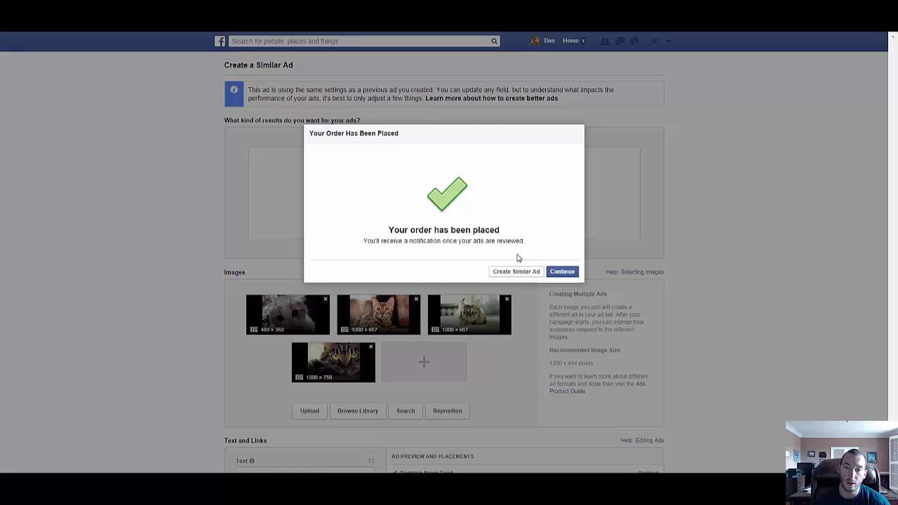
left_click(517, 274)
Set the maximum age of the new ad's audience to 54.
scroll(162, 273, "down", 5)
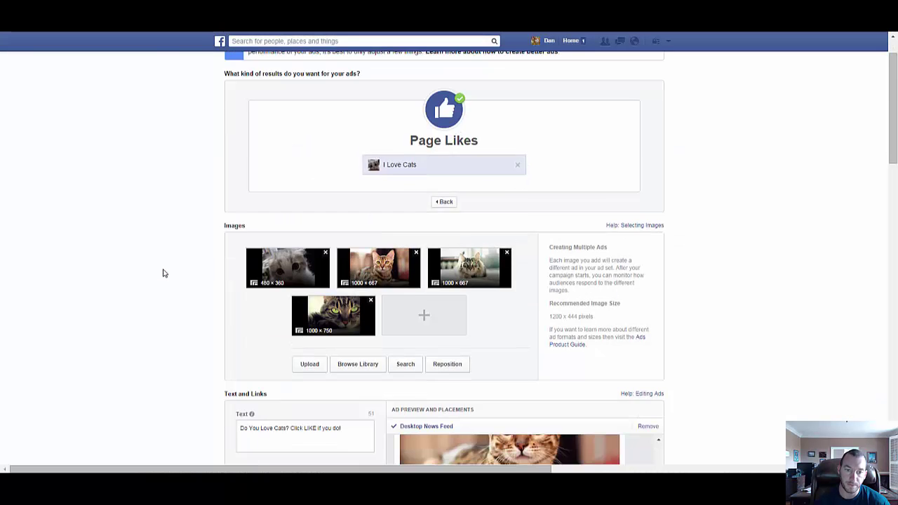
scroll(163, 273, "down", 7)
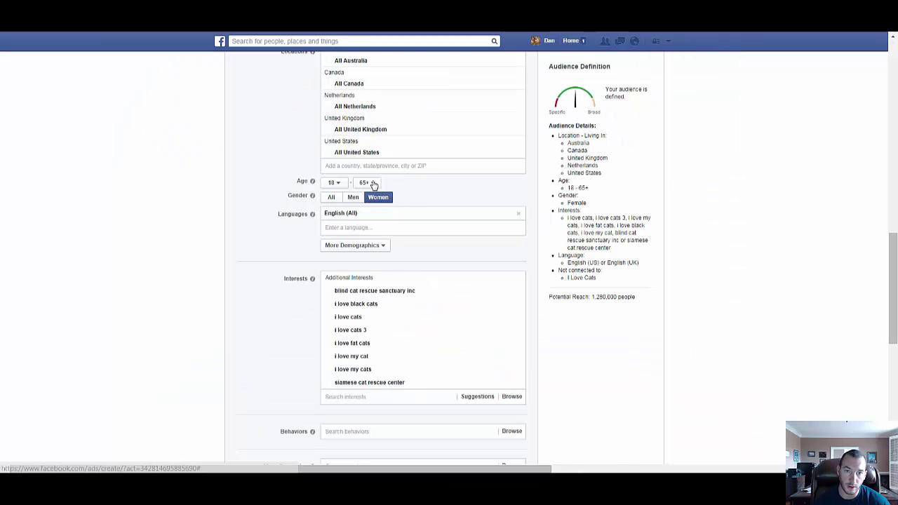
left_click(370, 183)
scroll(370, 295, "down", 3)
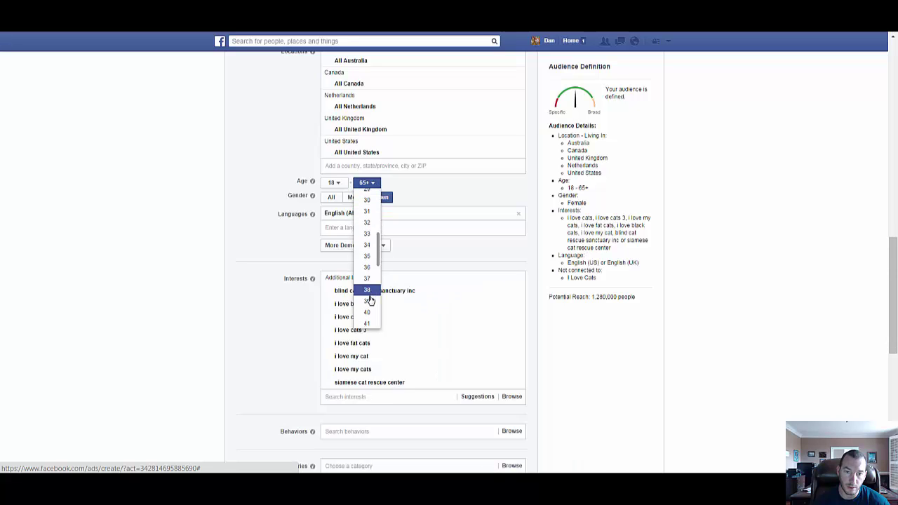
scroll(370, 300, "down", 5)
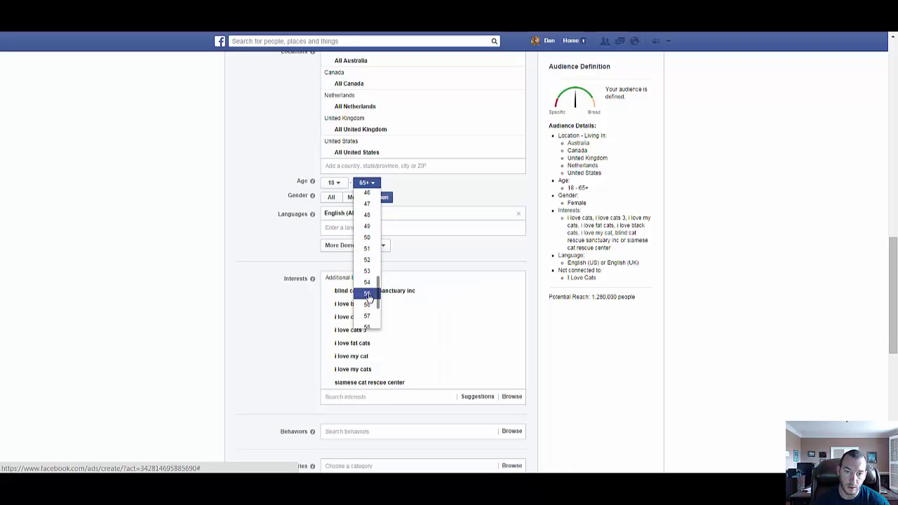
left_click(368, 283)
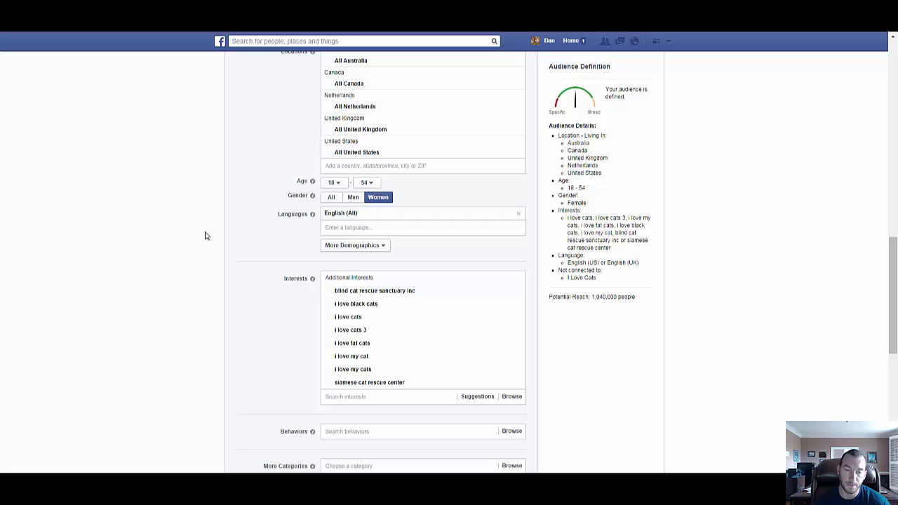
Assign the ad to a new ad set named "main countries, women, 18-54".
scroll(146, 326, "down", 3)
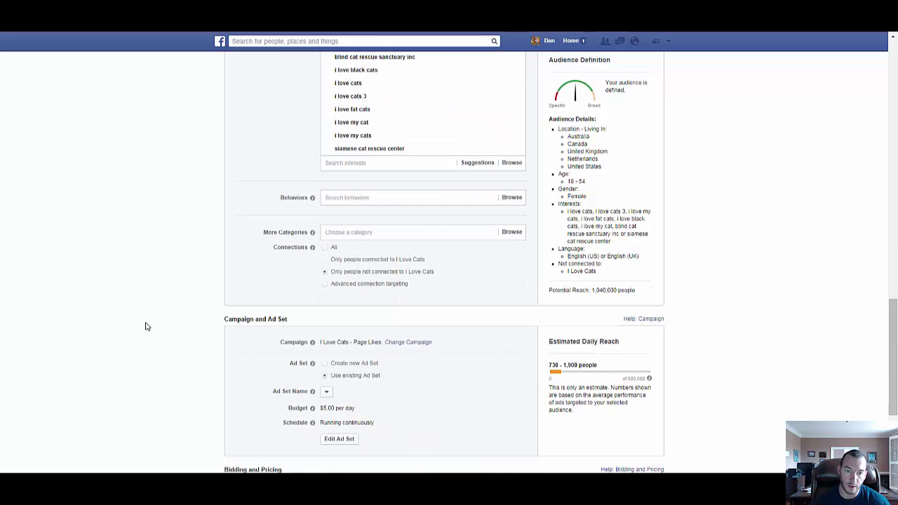
scroll(146, 326, "down", 3)
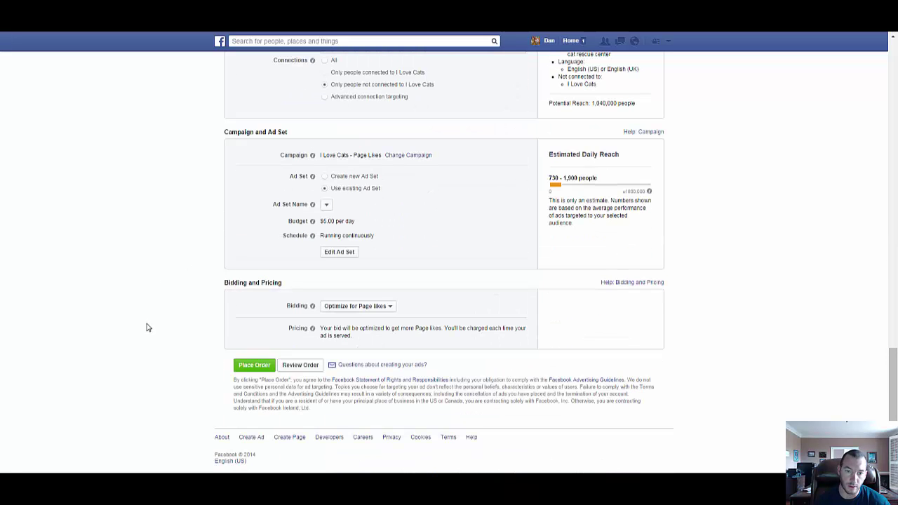
left_click(328, 179)
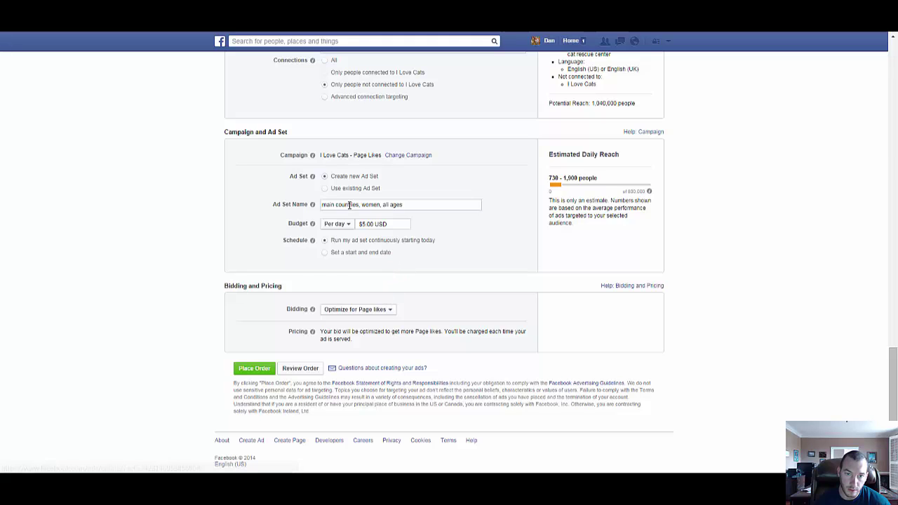
left_click_drag(402, 205, 385, 205)
type("18")
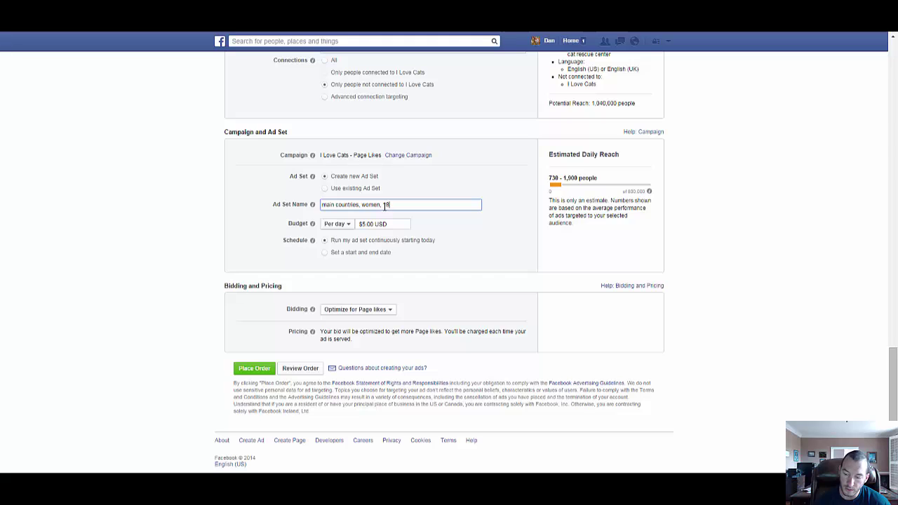
type("-54")
left_click(131, 232)
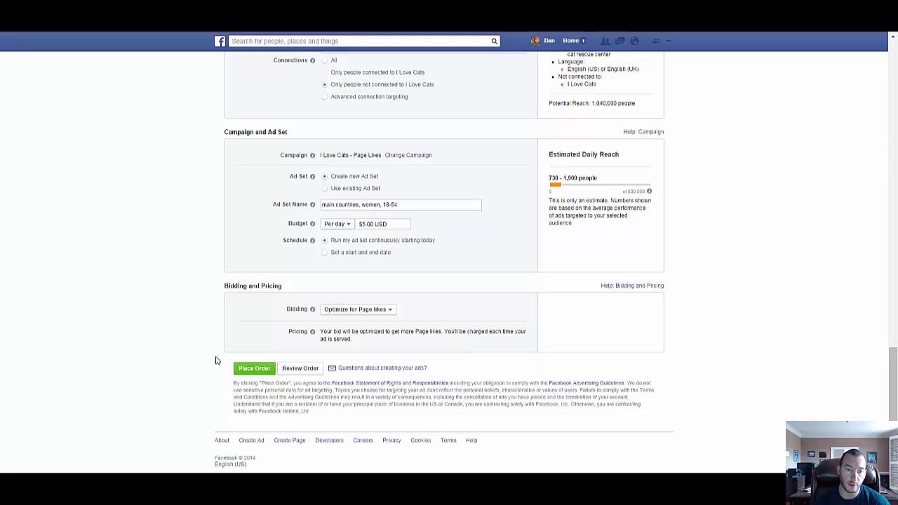
Place the order for the age-limited women's ad and start a further similar ad.
left_click(256, 369)
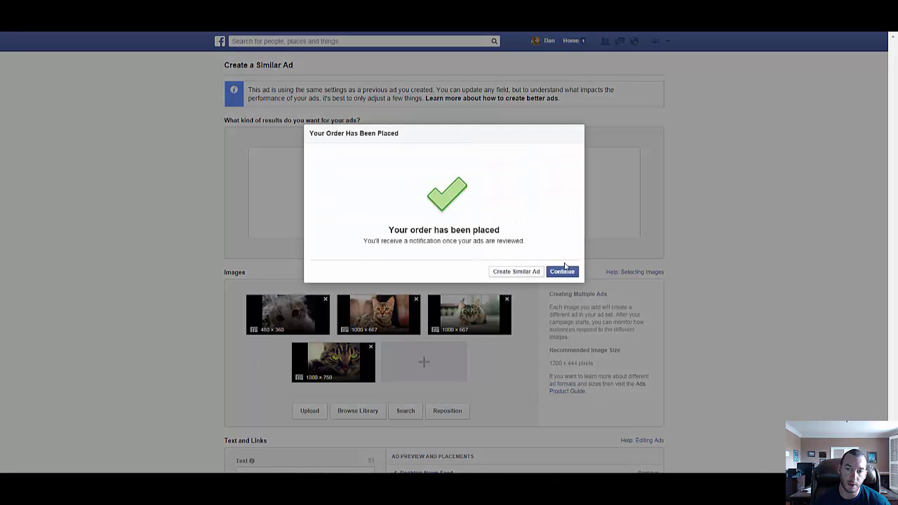
left_click(525, 273)
scroll(174, 319, "down", 3)
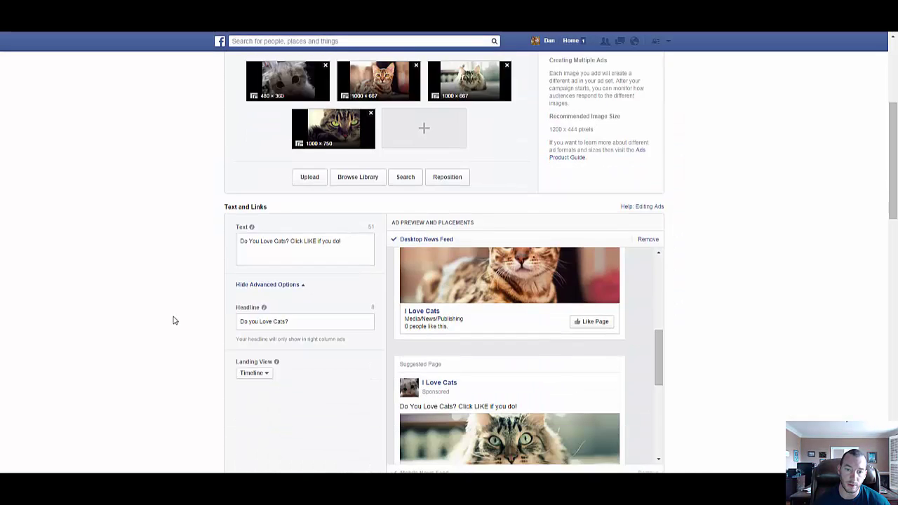
scroll(175, 321, "down", 10)
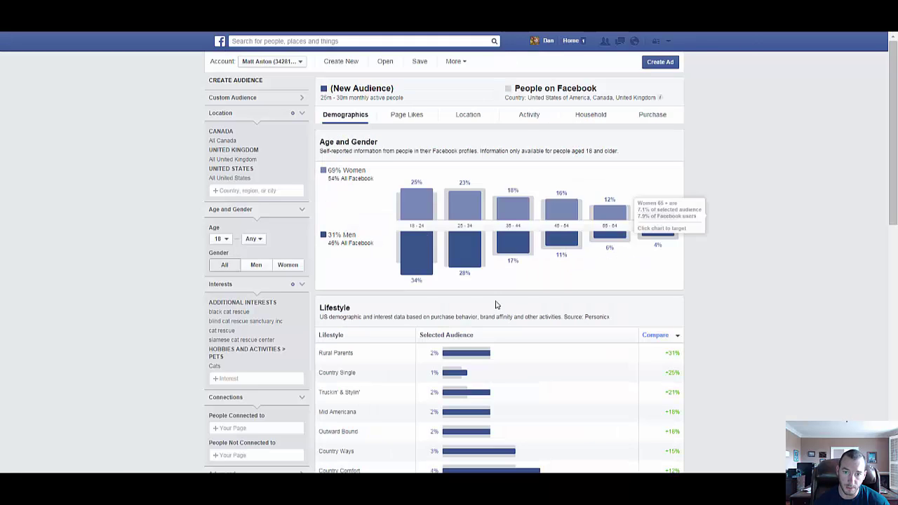
Examine the cat audience's age and gender breakdown and the results and targeting of the I Love Siberian Huskies page likes ads.
mouse_move(414, 251)
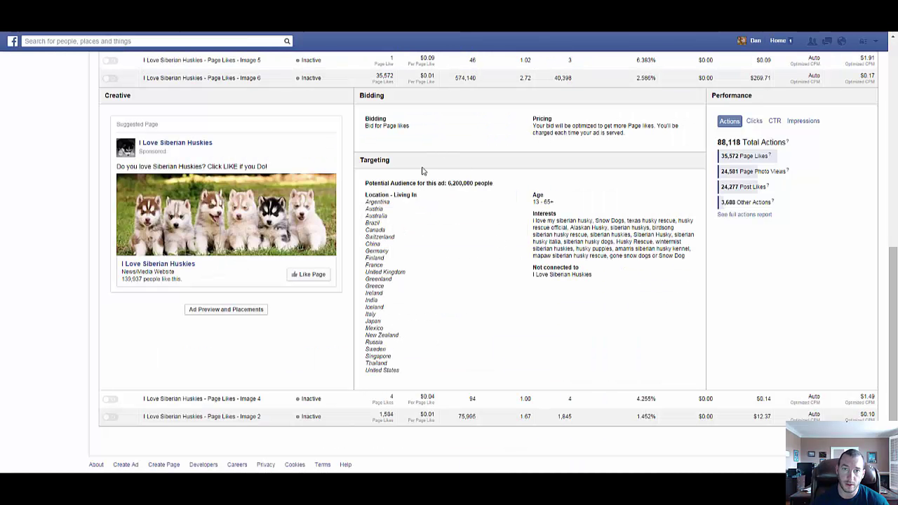
scroll(428, 161, "up", 3)
scroll(444, 221, "down", 1)
scroll(446, 210, "up", 1)
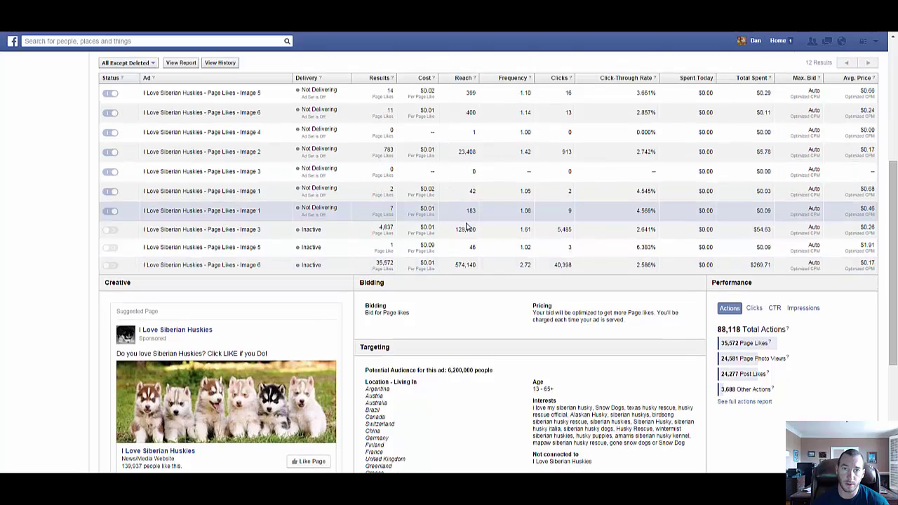